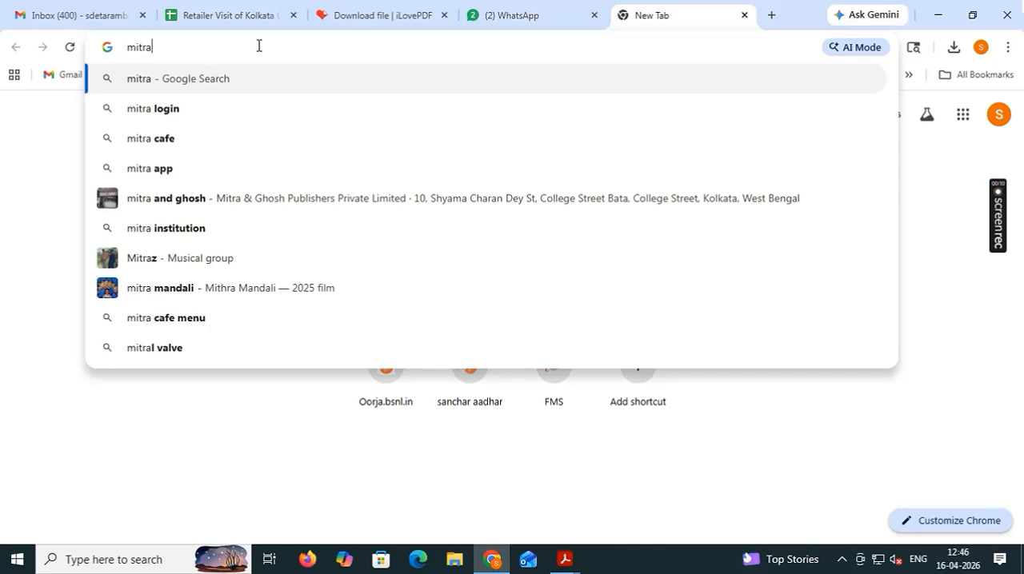
Open the Sanchar Mitra login page at mitra.bsnl.co.in.
{"action": "type", "text": ".b"}
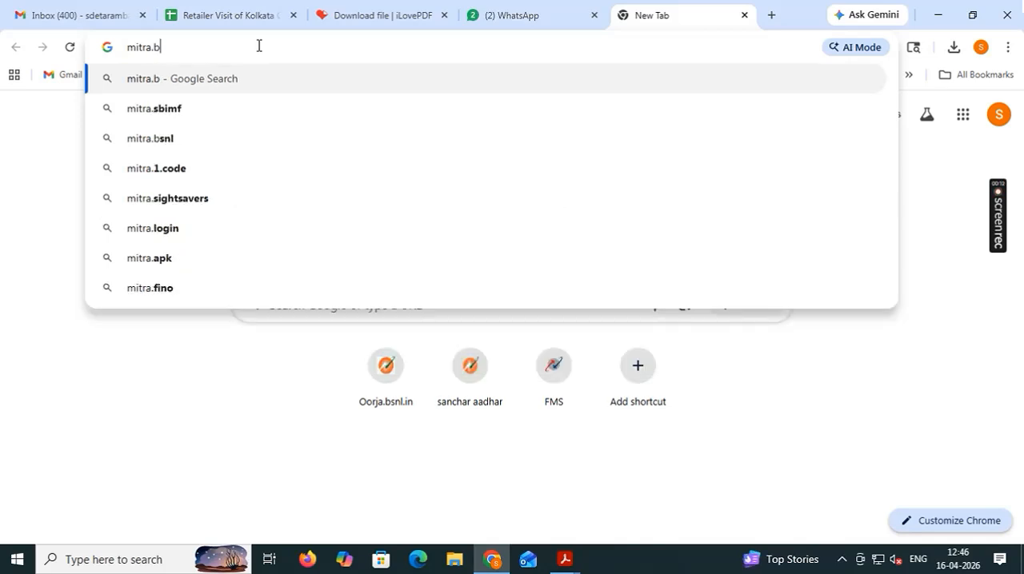
{"action": "type", "text": "snl."}
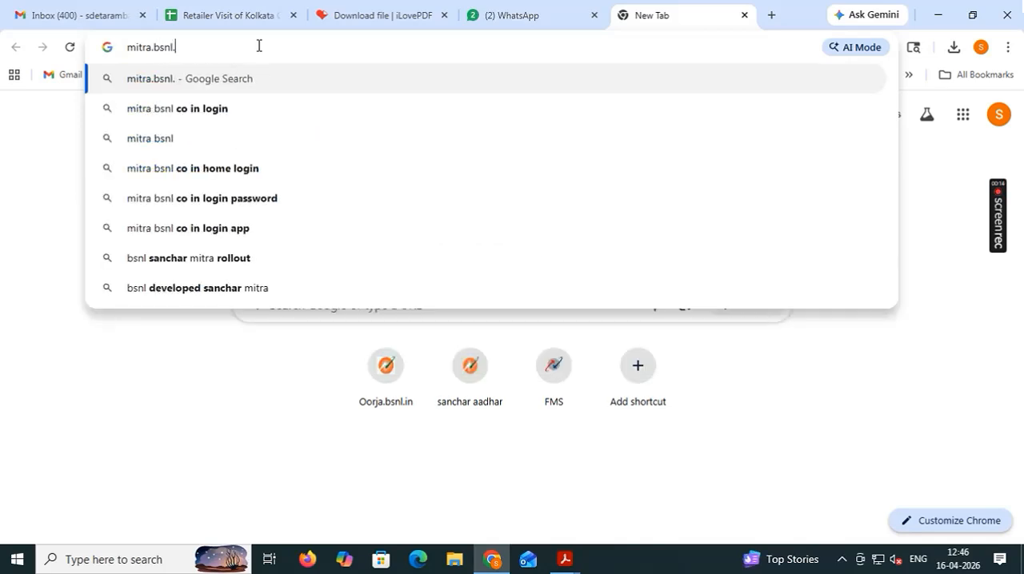
{"action": "type", "text": "co.in"}
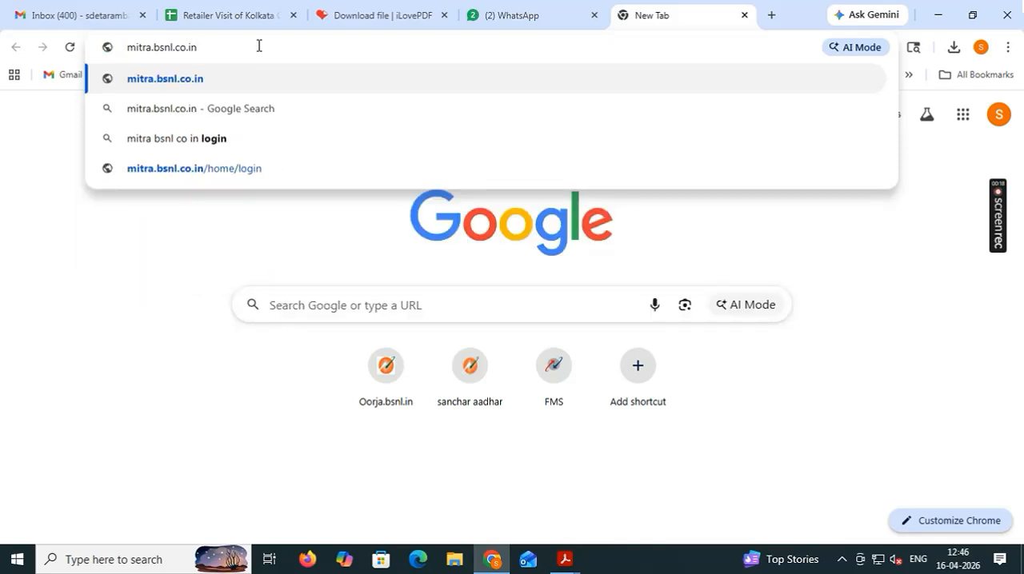
{"action": "key", "text": "Return"}
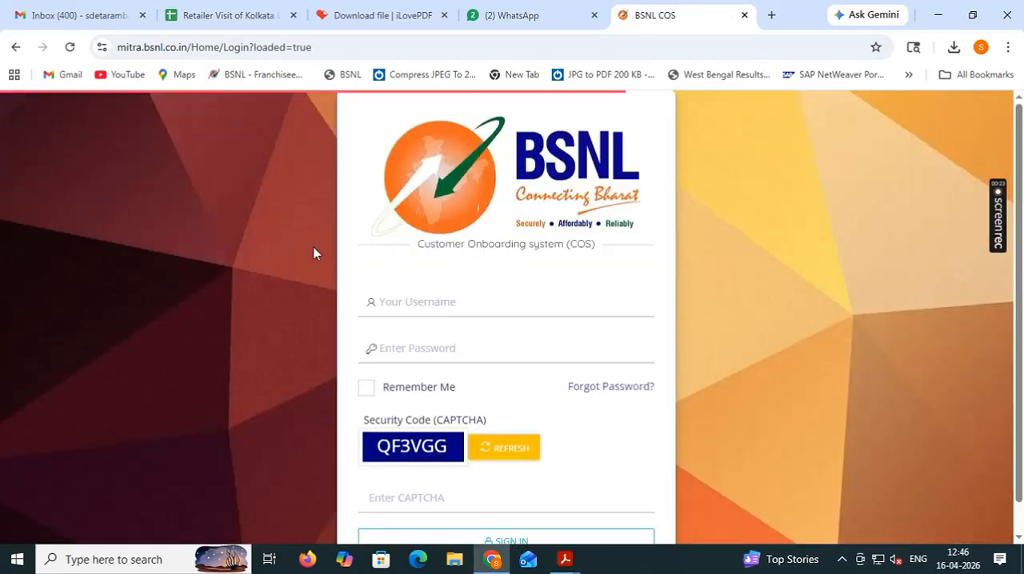
{"action": "left_click", "coordinate": [413, 301]}
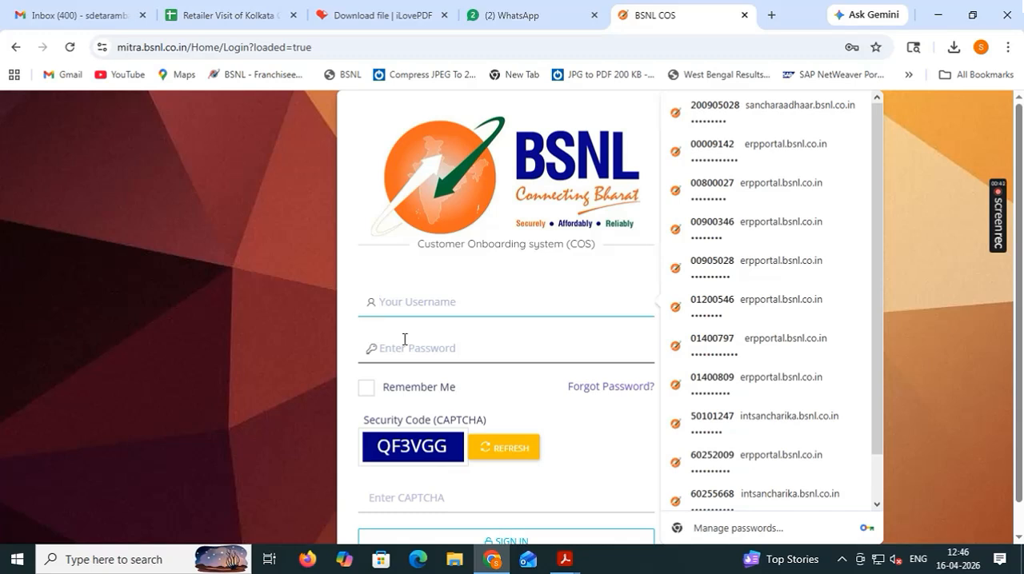
{"action": "left_click", "coordinate": [360, 273]}
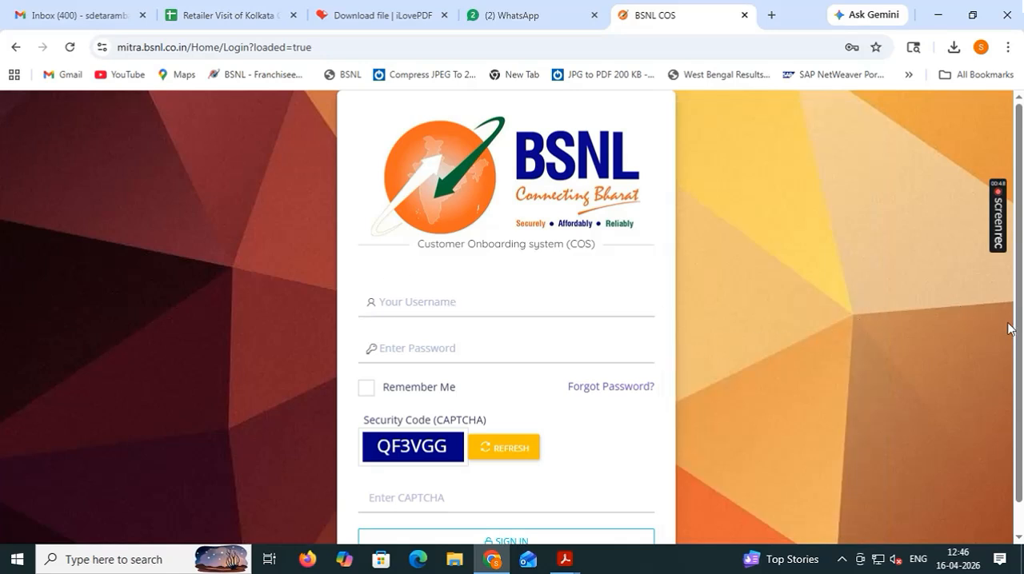
{"action": "mouse_move", "coordinate": [1019, 337]}
{"action": "left_mouse_down"}
{"action": "mouse_move", "coordinate": [1020, 377]}
{"action": "mouse_move", "coordinate": [1020, 341]}
{"action": "left_mouse_up"}
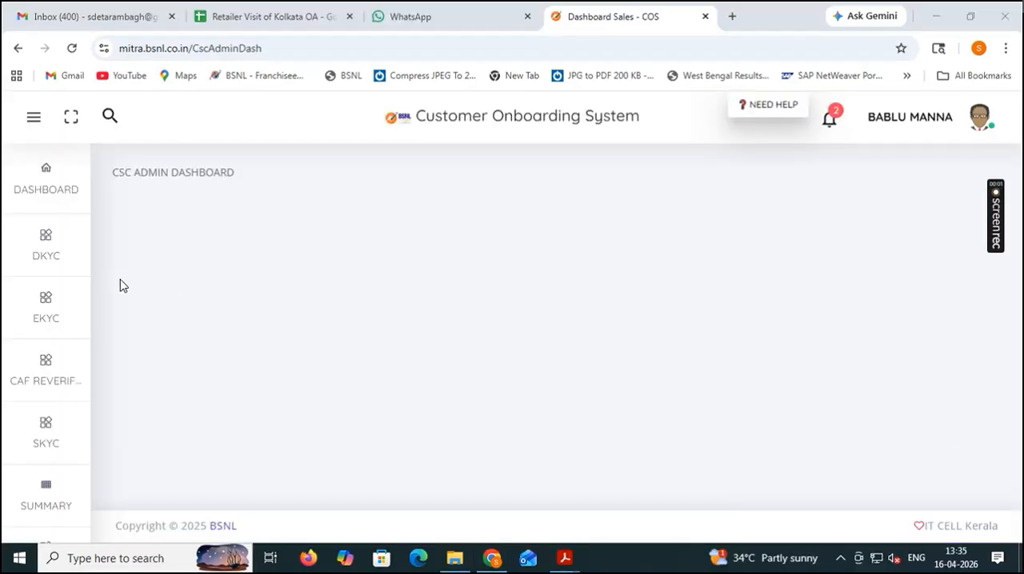
Open the DKYC Business Groups page and start creating a new business group.
{"action": "left_click", "coordinate": [52, 254]}
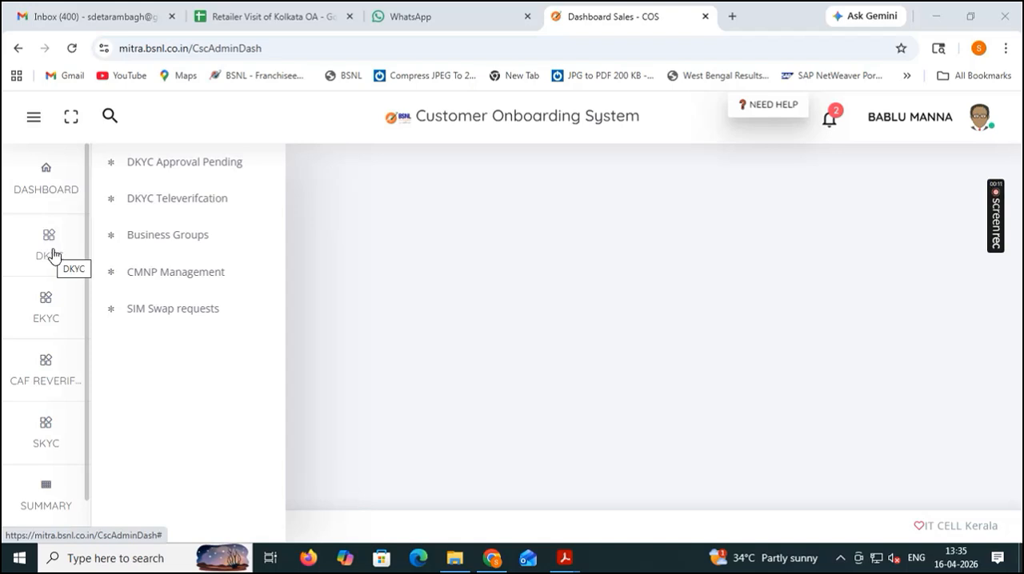
{"action": "left_click", "coordinate": [171, 238]}
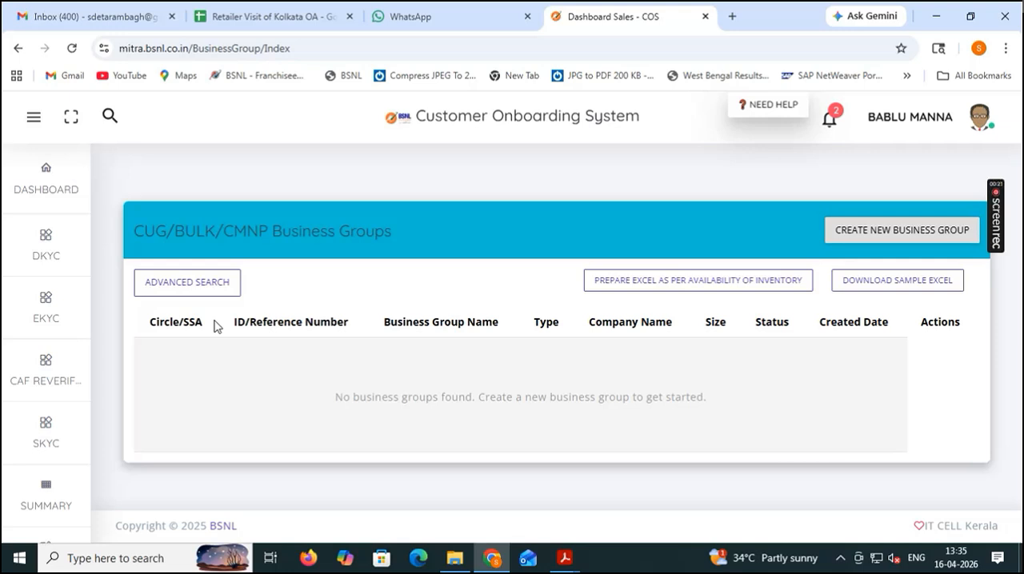
{"action": "left_click", "coordinate": [895, 235]}
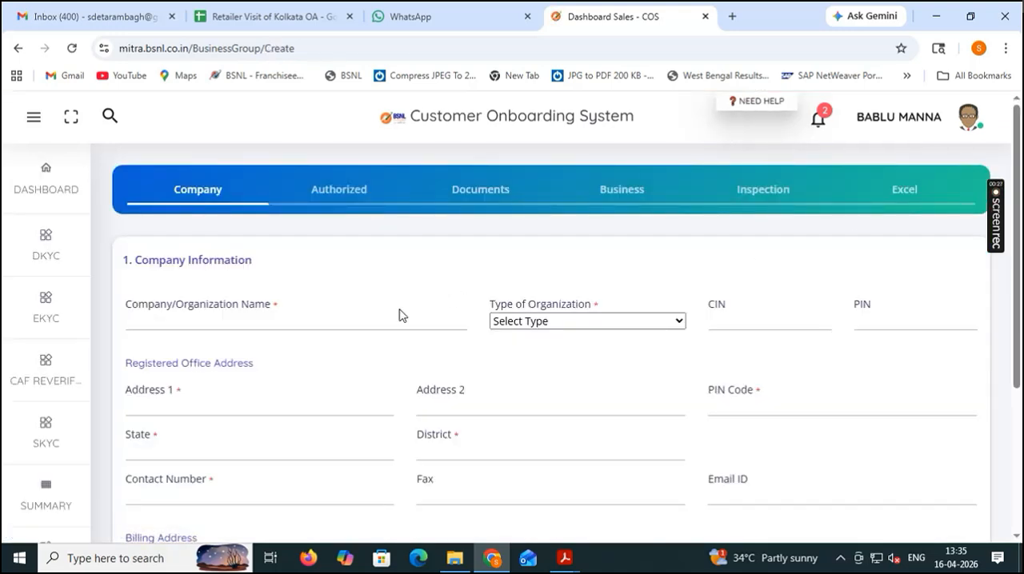
Enter DEPARTMENT OF POST as the company name and set the type of organization to Central Govt.
{"action": "left_click", "coordinate": [330, 320]}
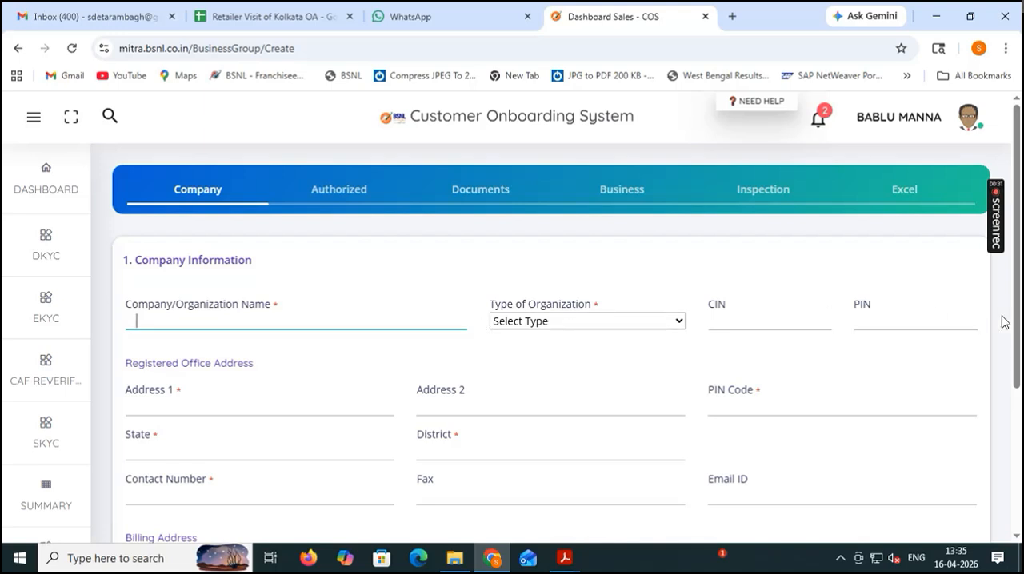
{"action": "scroll", "coordinate": [1009, 296], "scroll_direction": "down", "scroll_amount": 2}
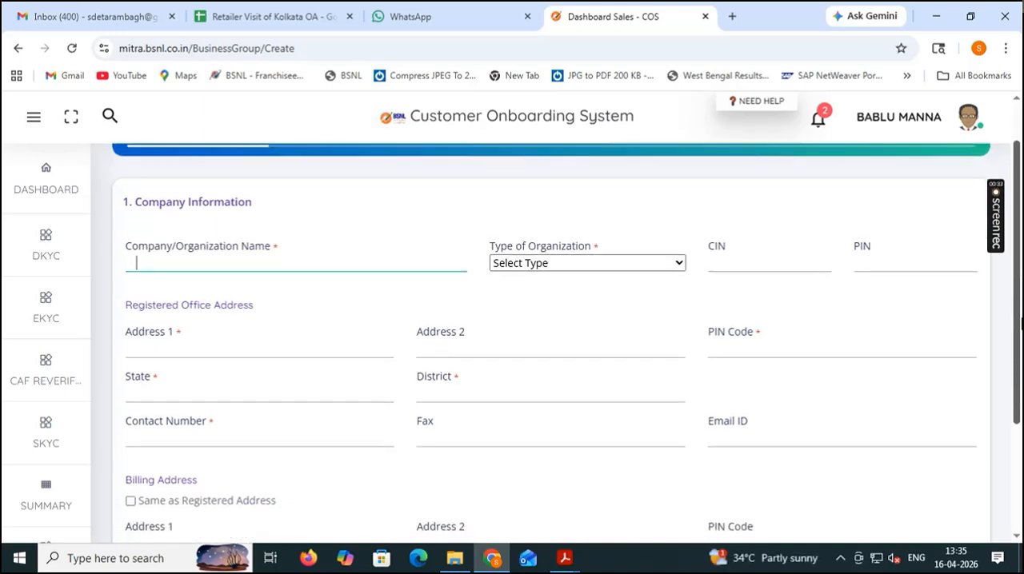
{"action": "left_click_drag", "start_coordinate": [1022, 386], "coordinate": [1021, 304]}
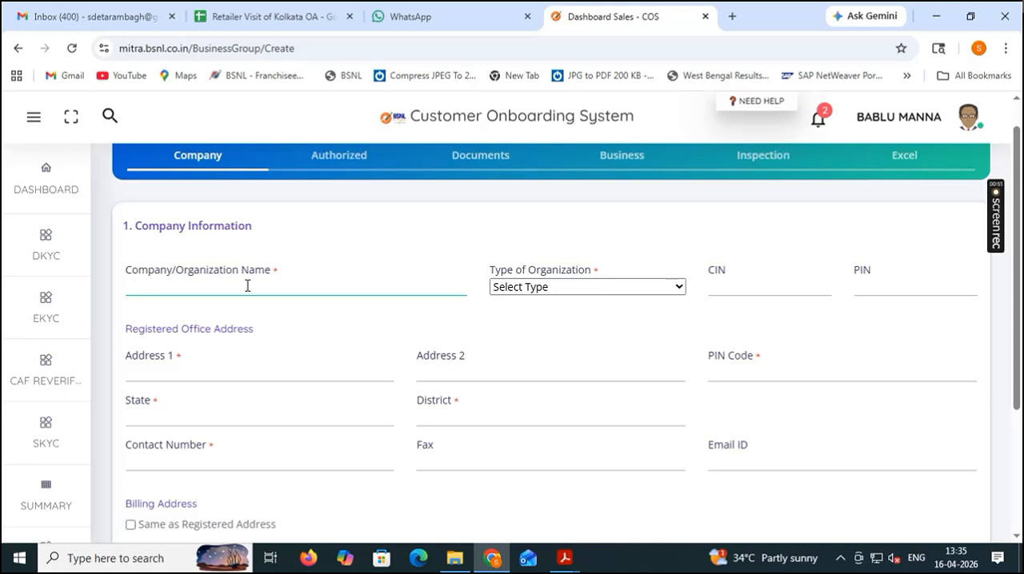
{"action": "type", "text": "DEPARTMENT OF POS"}
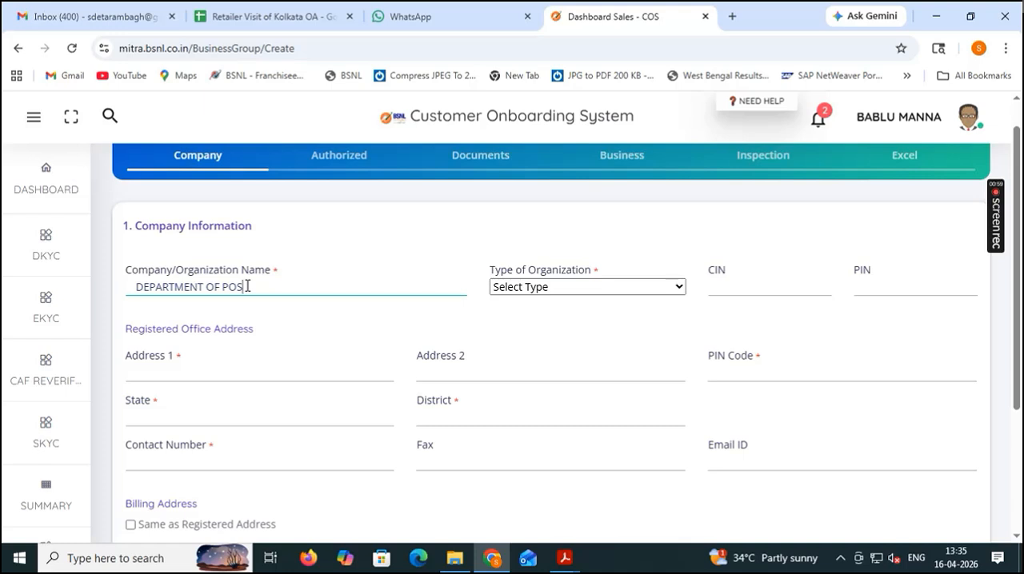
{"action": "type", "text": "T"}
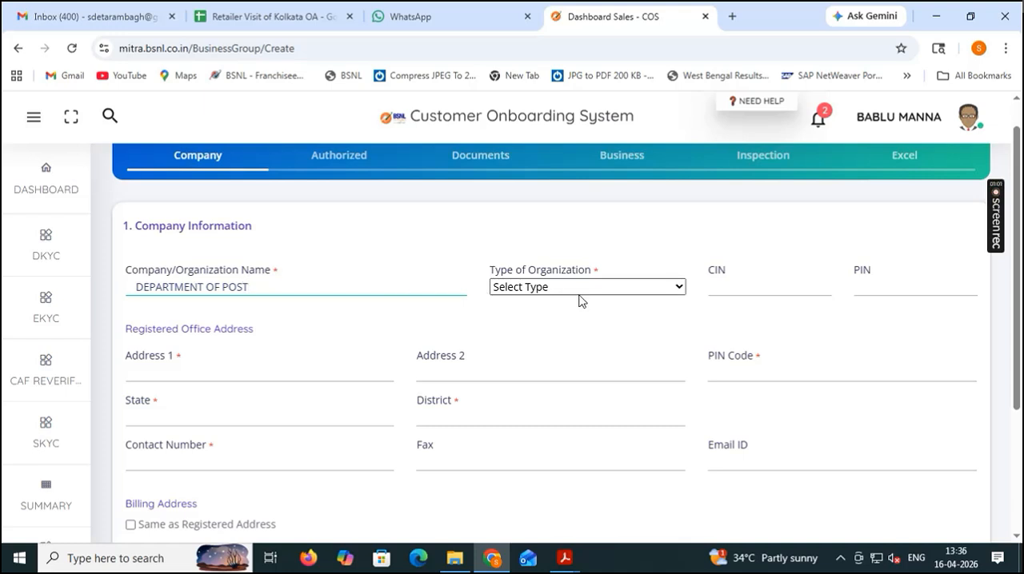
{"action": "left_click", "coordinate": [616, 290]}
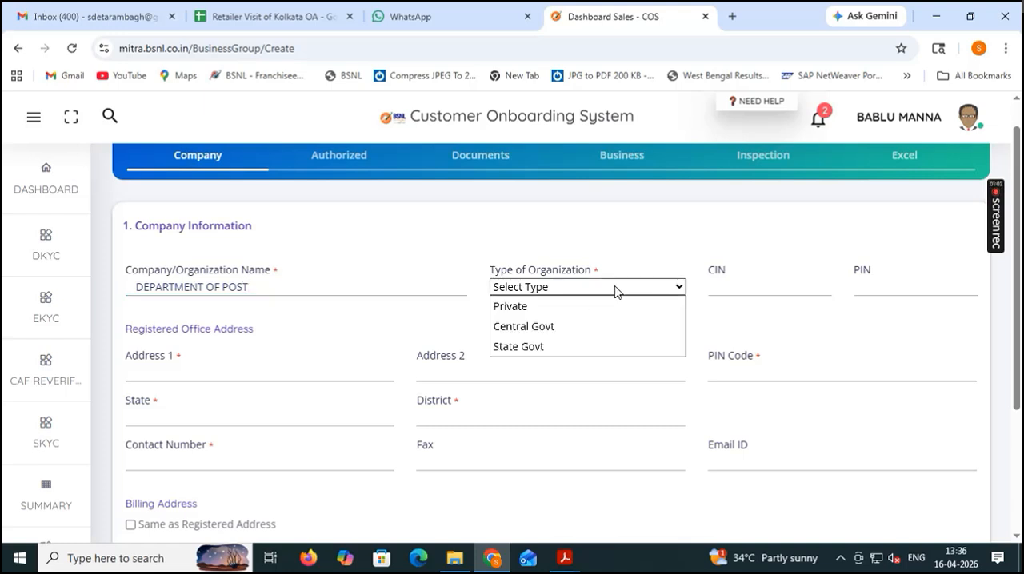
{"action": "left_click", "coordinate": [576, 328]}
{"action": "left_click", "coordinate": [720, 291]}
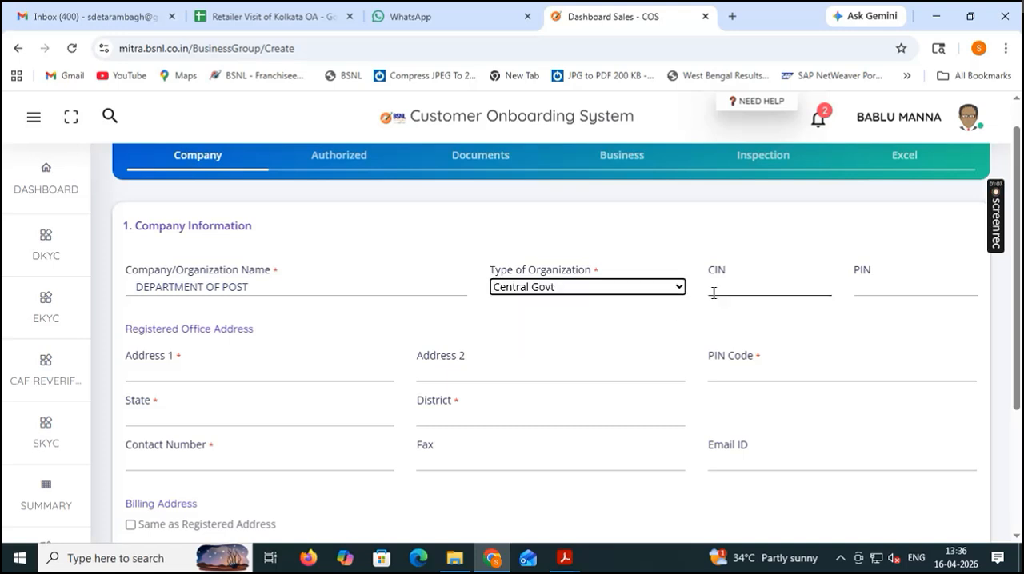
{"action": "left_click", "coordinate": [736, 282]}
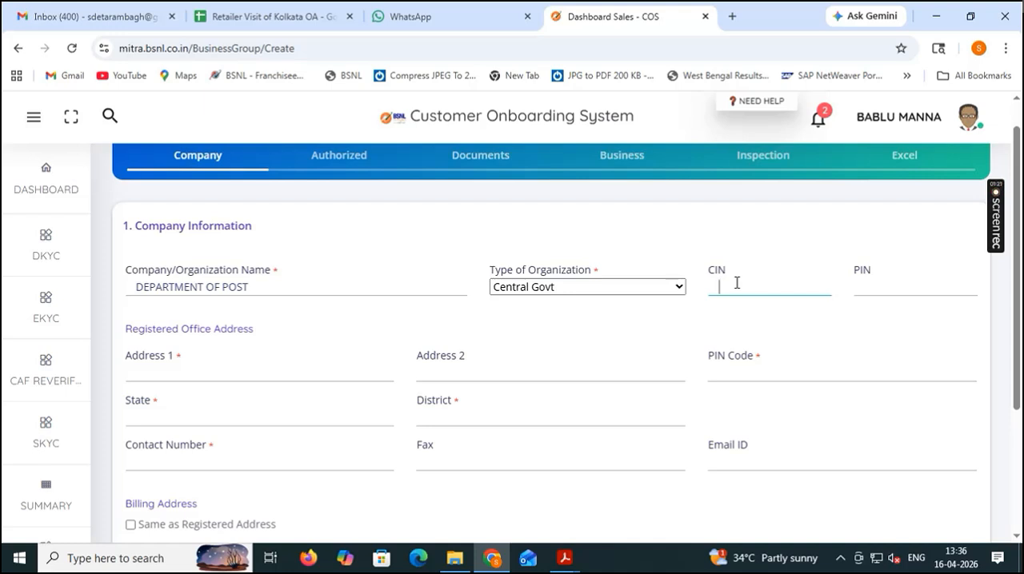
{"action": "left_click", "coordinate": [864, 283]}
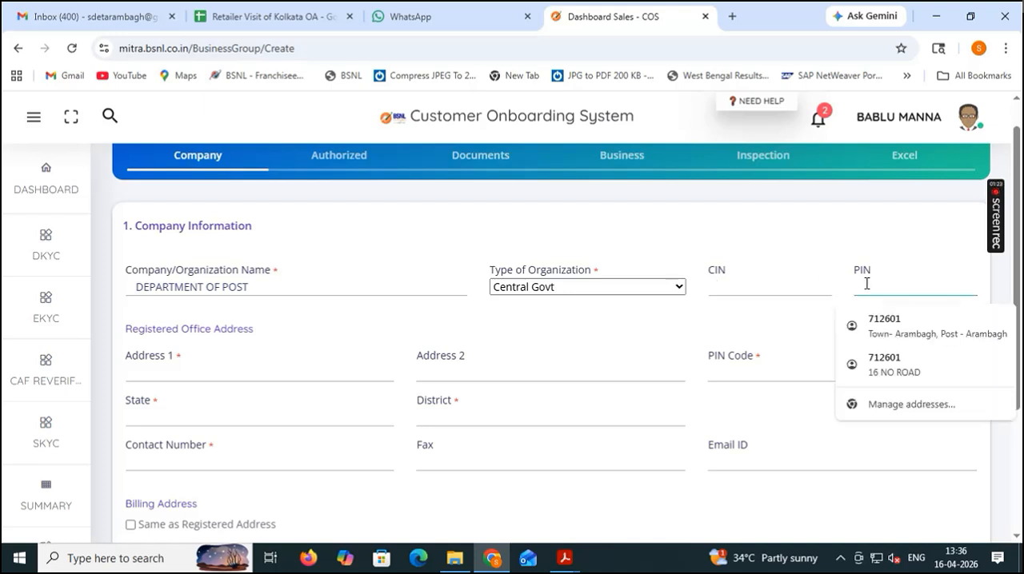
{"action": "left_click", "coordinate": [736, 281]}
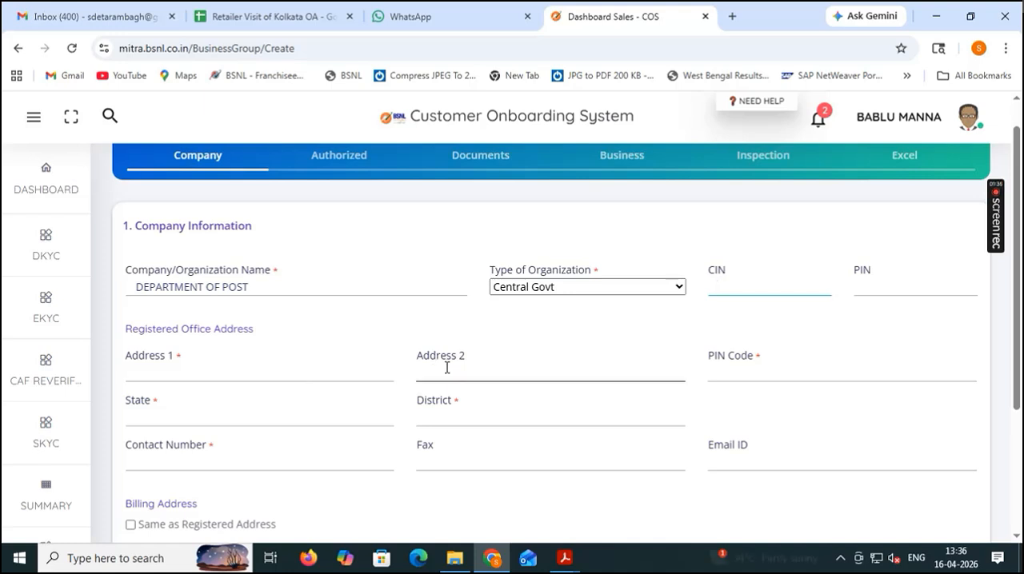
{"action": "left_click", "coordinate": [880, 288]}
{"action": "left_click", "coordinate": [763, 285]}
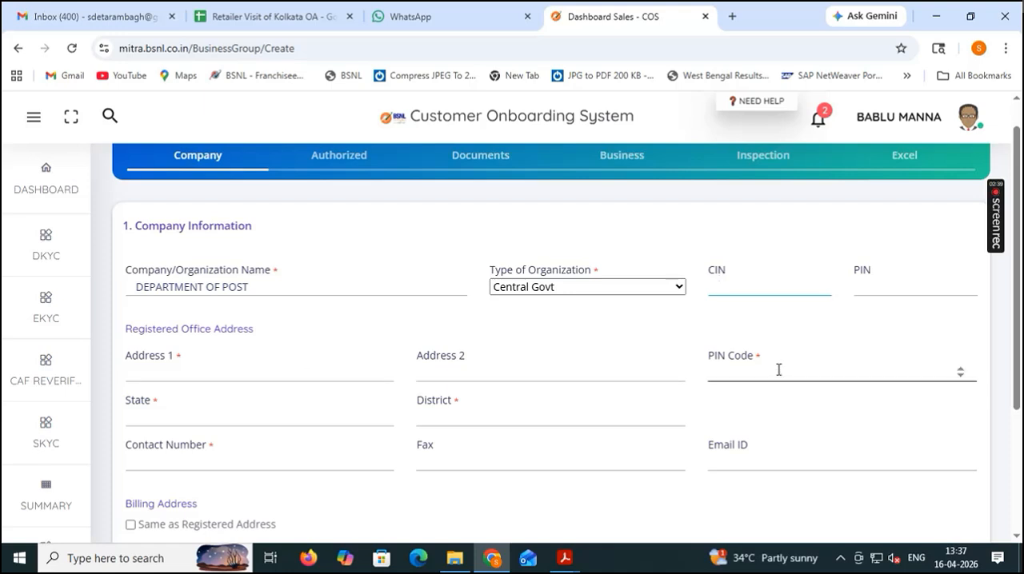
Enter ARAMBAGH in both registered office address lines and autofill the PIN code, state, district and contact details from the saved Arambagh address.
{"action": "left_click", "coordinate": [196, 369]}
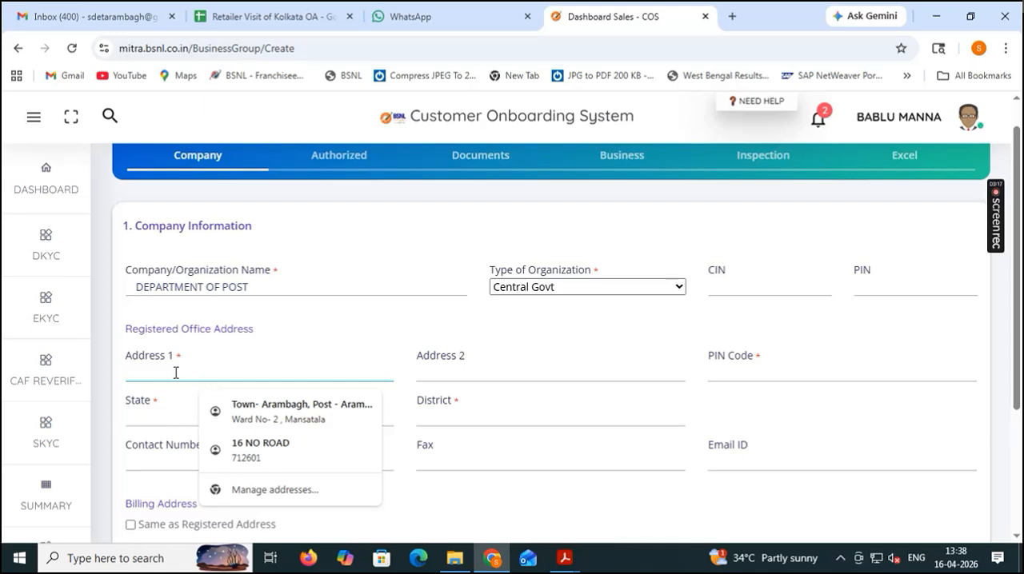
{"action": "type", "text": "A"}
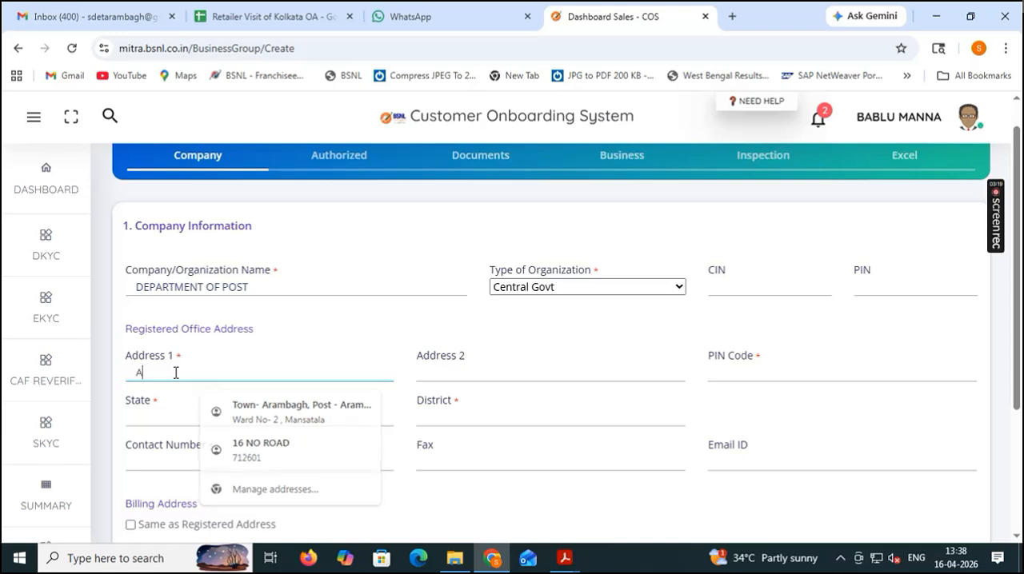
{"action": "type", "text": "RAMBAGH"}
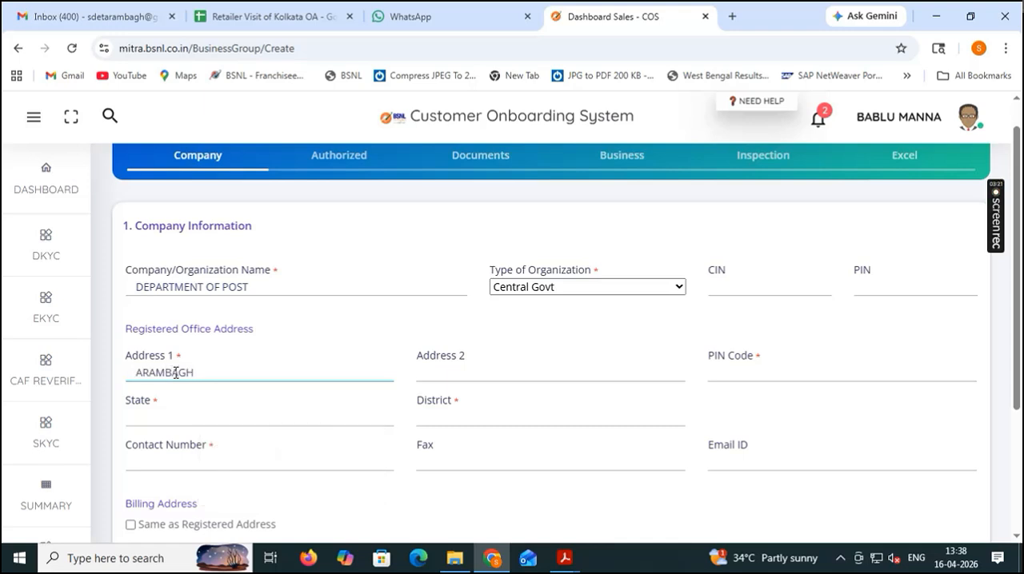
{"action": "left_click", "coordinate": [457, 373]}
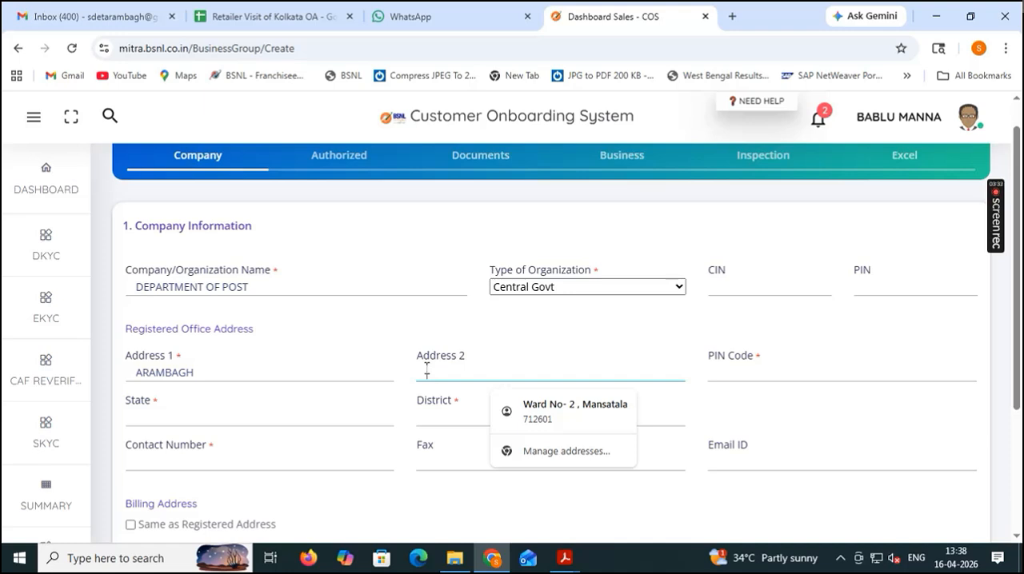
{"action": "type", "text": "ARAMBAGH"}
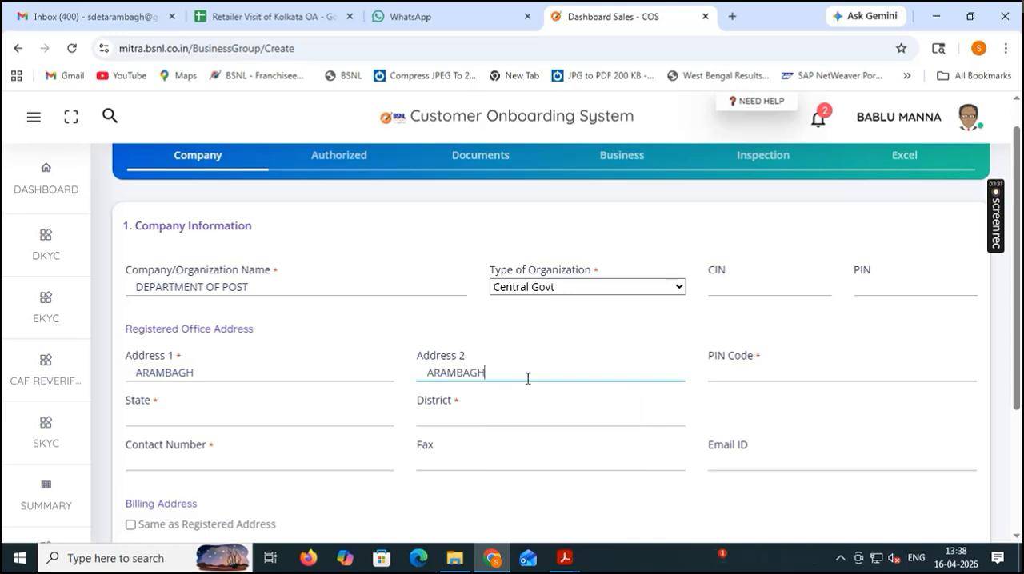
{"action": "left_click", "coordinate": [725, 368]}
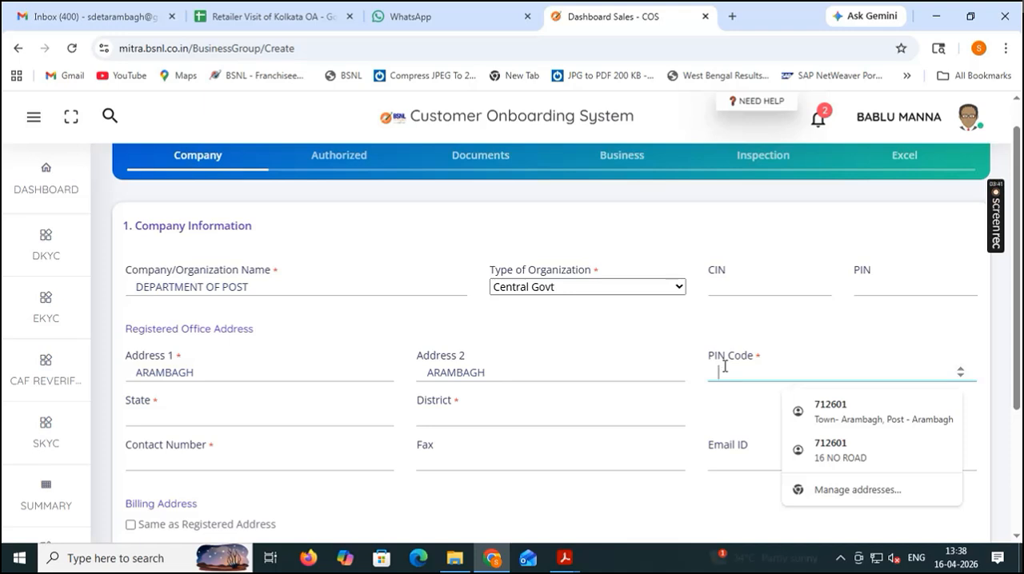
{"action": "left_click", "coordinate": [827, 410]}
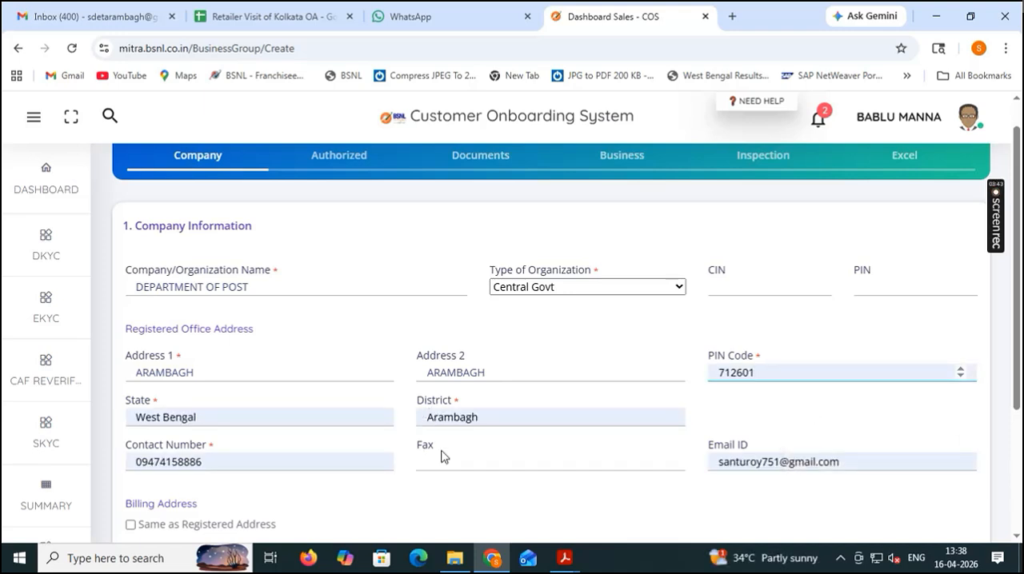
Clear the autofilled contact number of the registered office.
{"action": "left_click", "coordinate": [215, 464]}
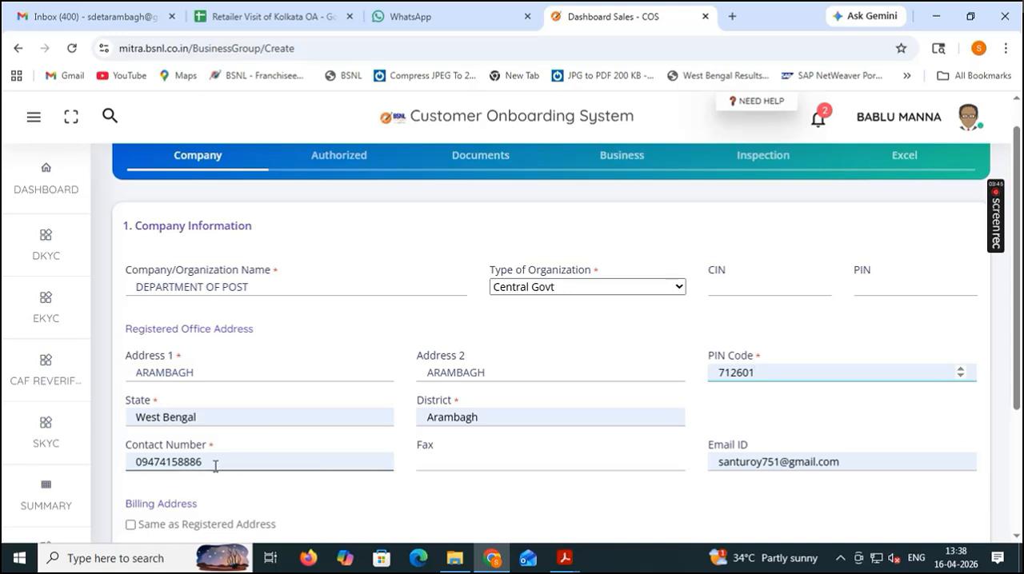
{"action": "left_click_drag", "start_coordinate": [213, 464], "coordinate": [104, 464]}
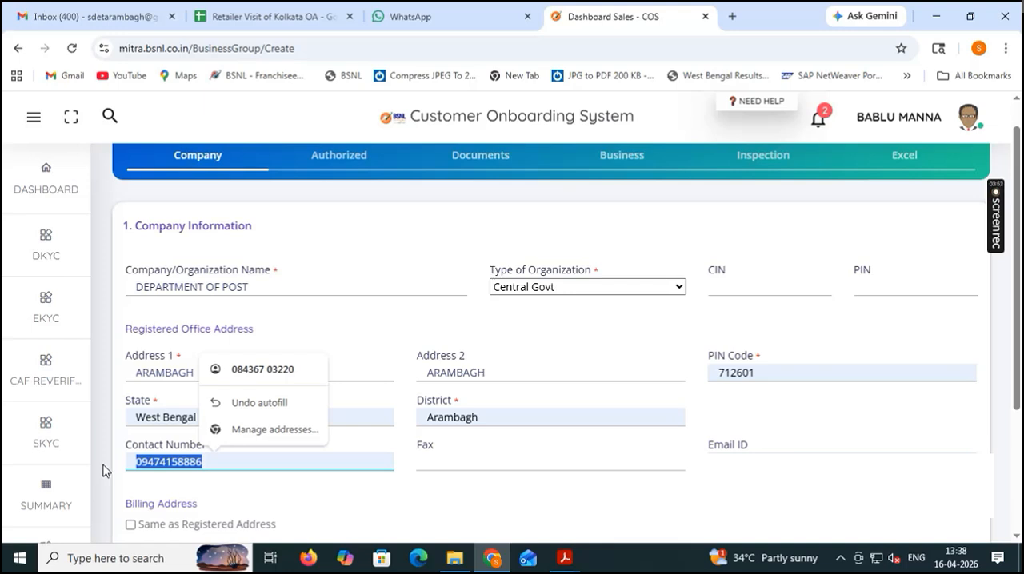
{"action": "key", "text": "BackSpace"}
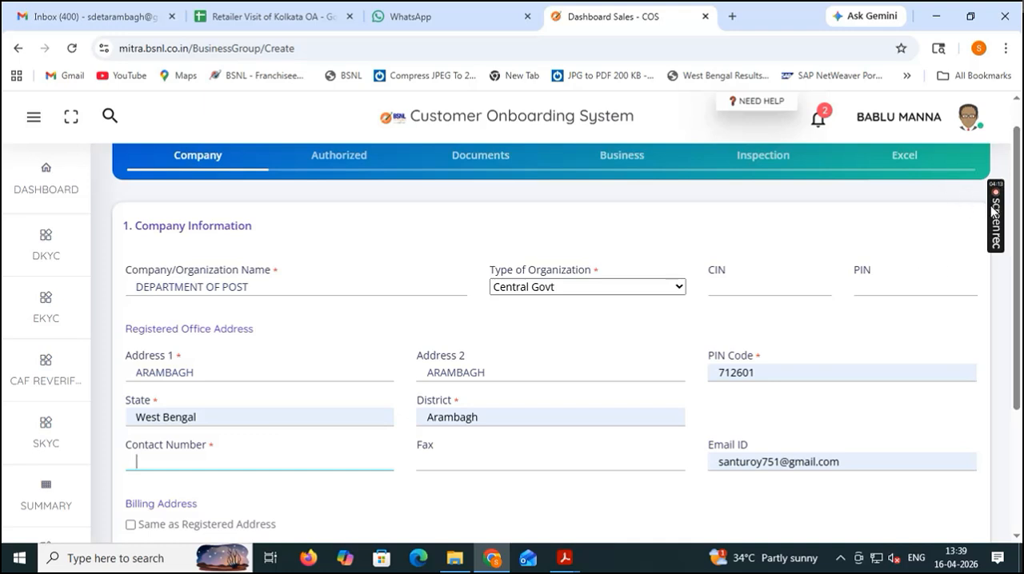
{"action": "mouse_move", "coordinate": [996, 223]}
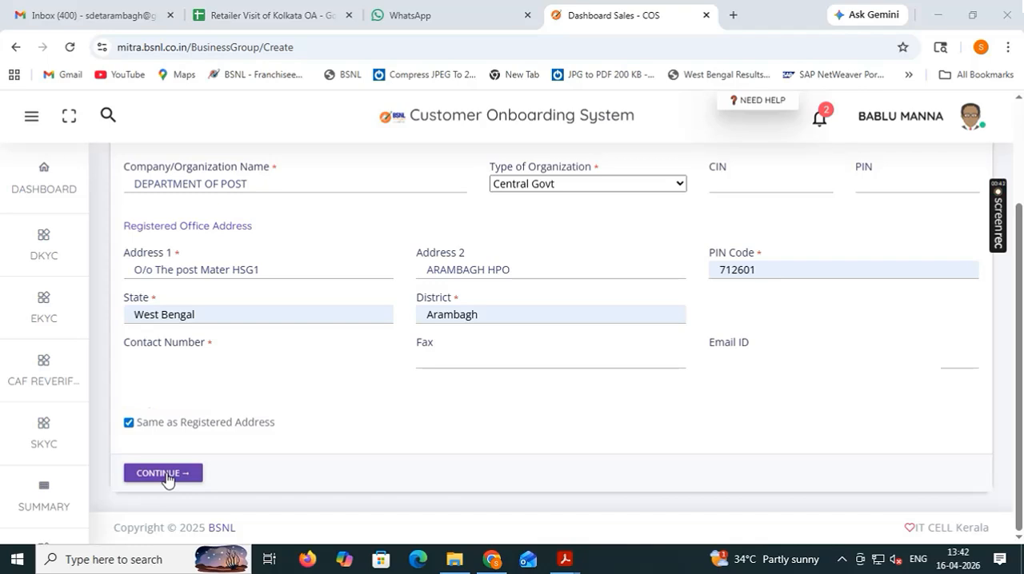
Replace the registered office's district with HOOGHLY and go to the contact number field.
{"action": "left_click", "coordinate": [487, 314]}
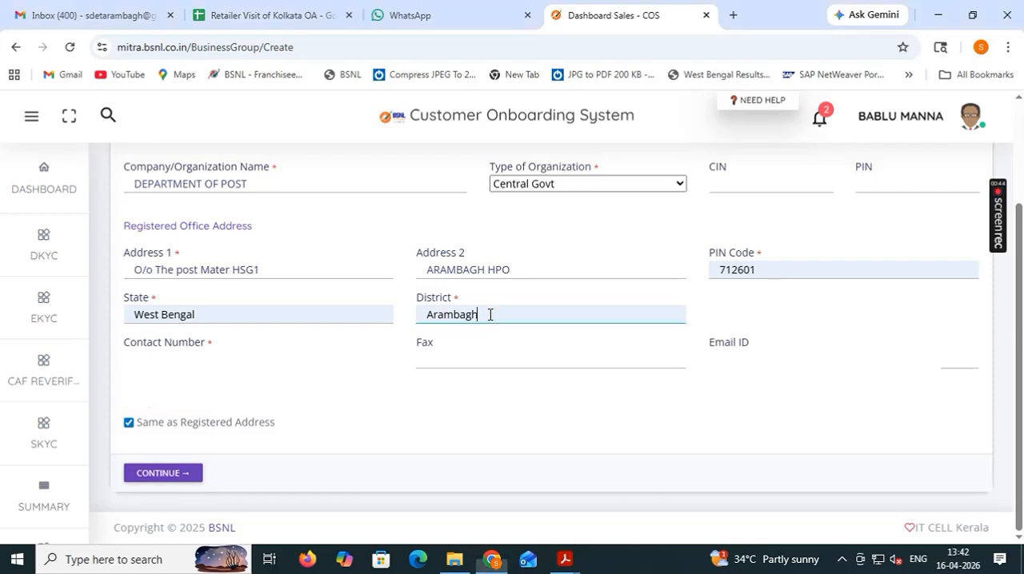
{"action": "key", "text": "BackSpace"}
{"action": "key", "text": "BackSpace"}
{"action": "key", "text": "BackSpace"}
{"action": "key", "text": "BackSpace"}
{"action": "key", "text": "BackSpace"}
{"action": "key", "text": "BackSpace"}
{"action": "key", "text": "BackSpace"}
{"action": "key", "text": "BackSpace"}
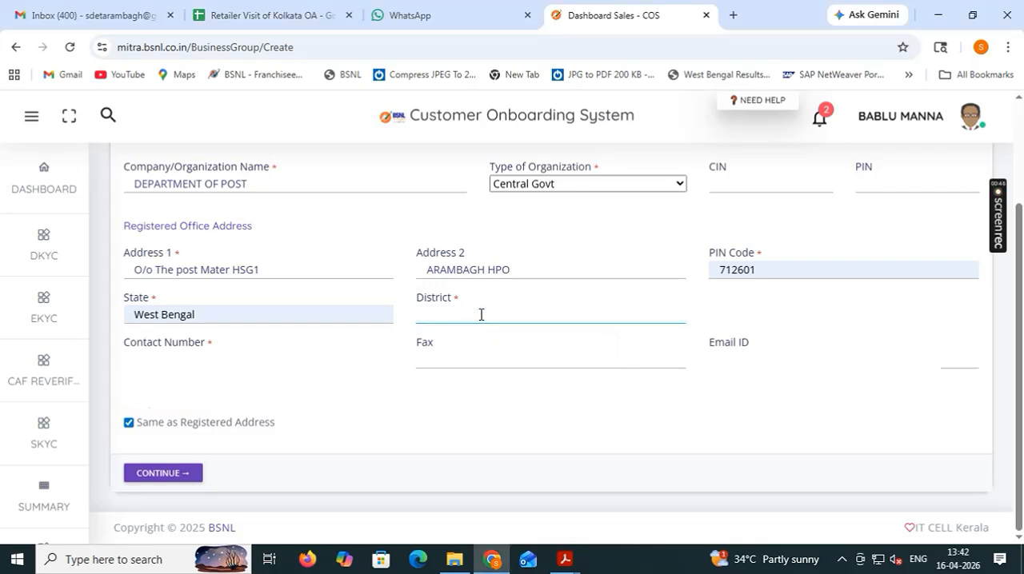
{"action": "type", "text": "HOOGHLY"}
{"action": "left_click", "coordinate": [258, 360]}
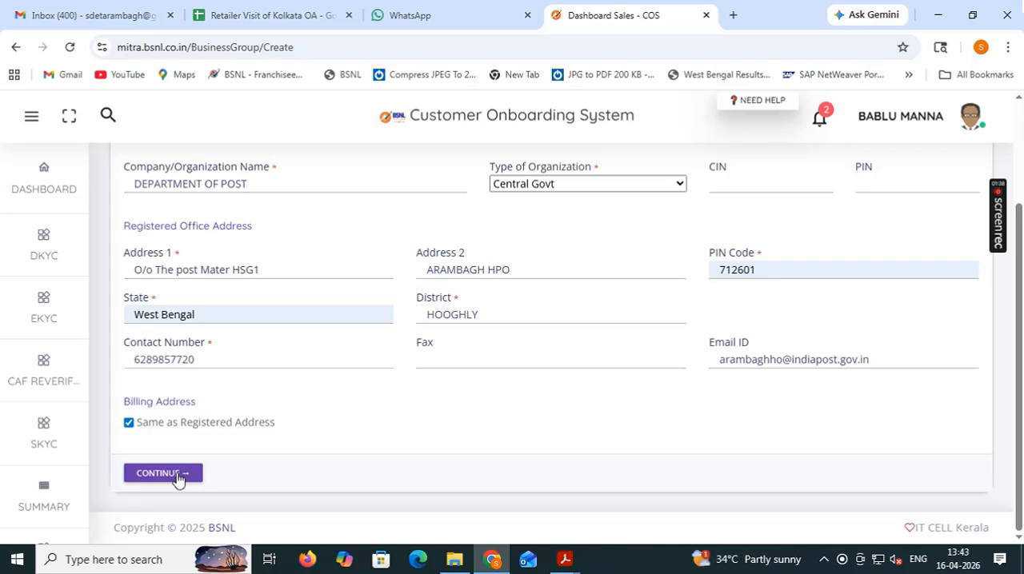
Continue from the completed company information to the Authorized Person section of the form.
{"action": "left_click", "coordinate": [168, 473]}
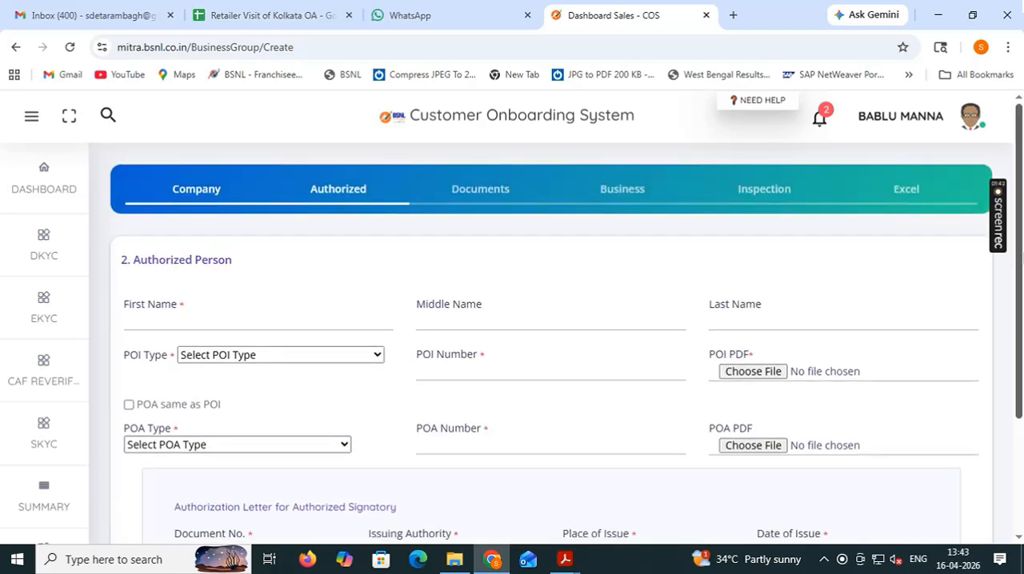
{"action": "left_click_drag", "start_coordinate": [1018, 253], "coordinate": [1019, 300]}
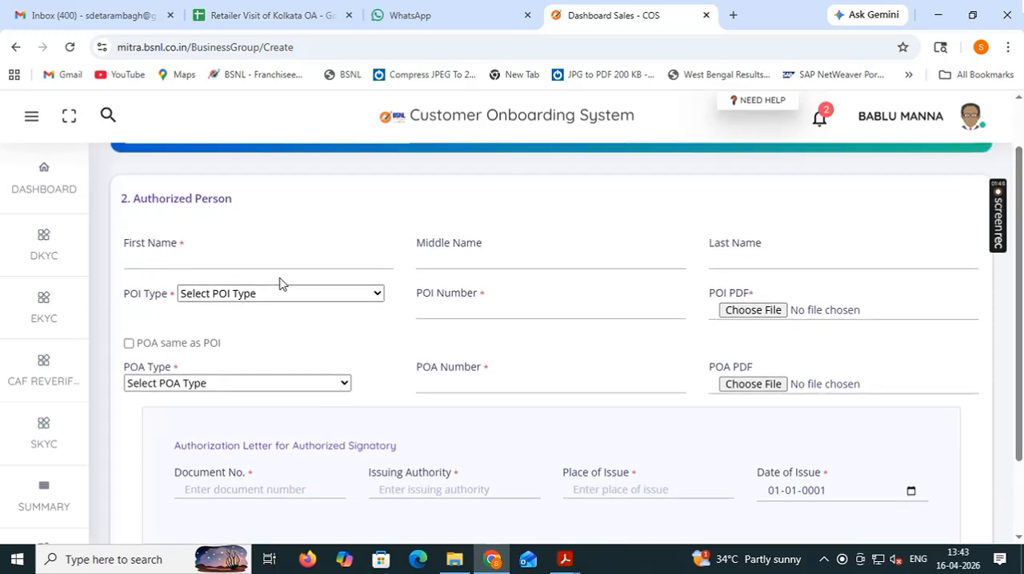
{"action": "left_click", "coordinate": [213, 260]}
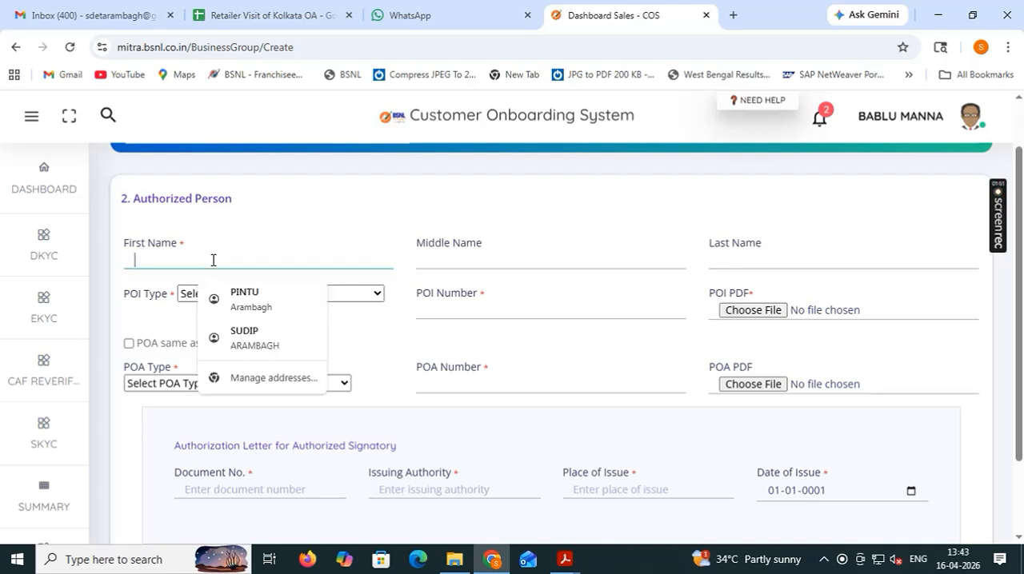
{"action": "left_click", "coordinate": [444, 211]}
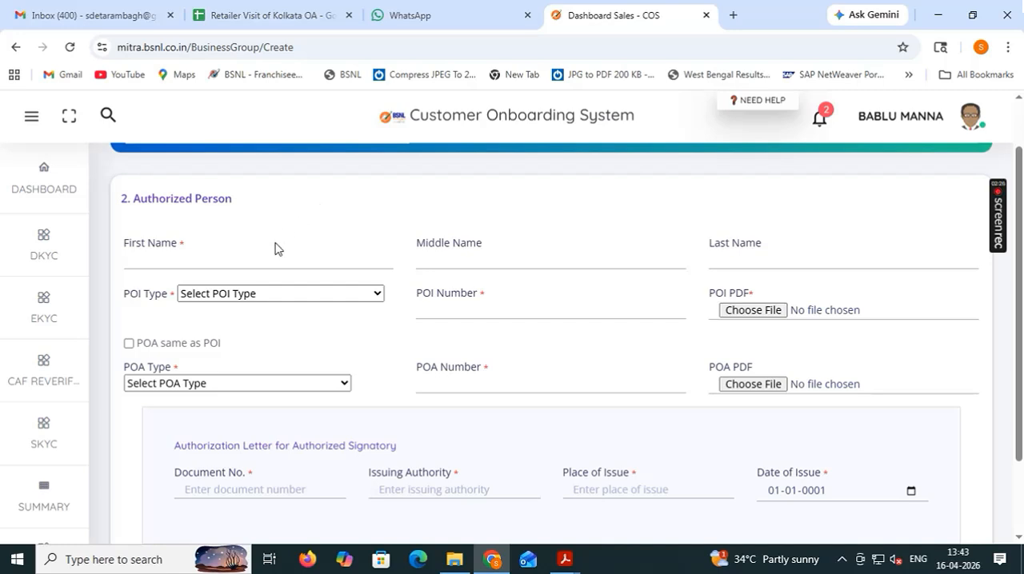
{"action": "left_click", "coordinate": [325, 299]}
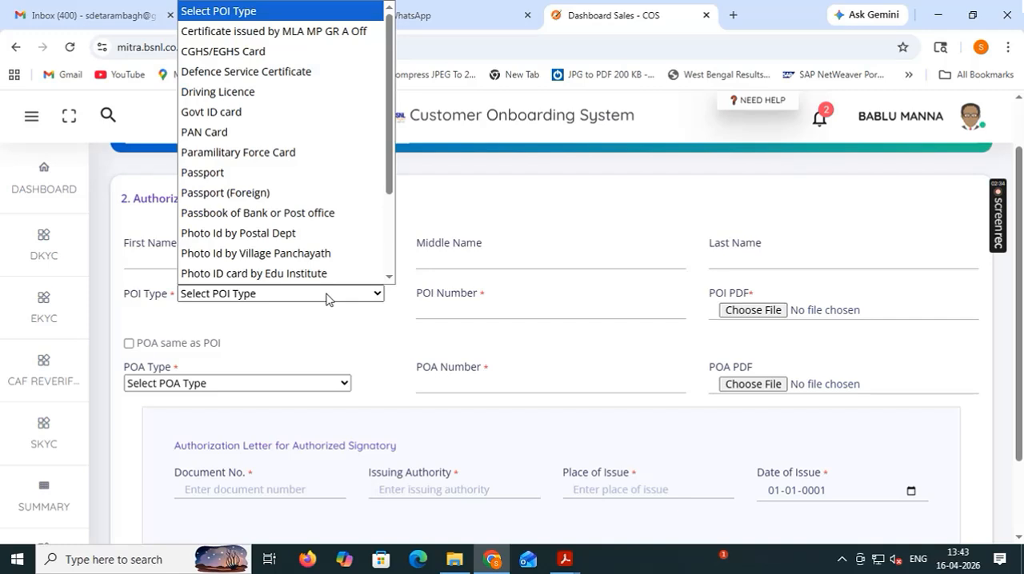
{"action": "left_click", "coordinate": [326, 300]}
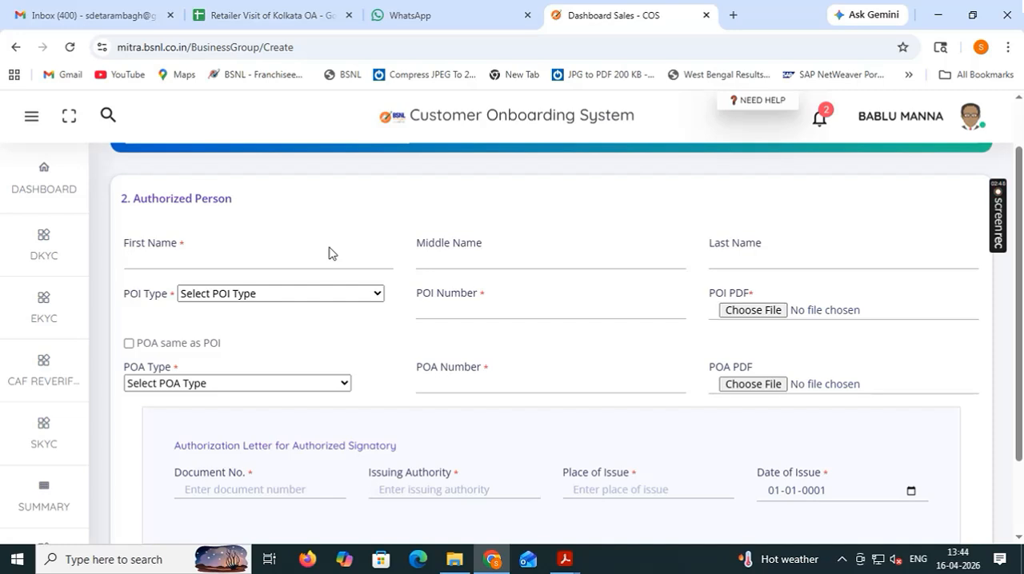
Enter the authorized person's first name and last name, leaving the middle name blank.
{"action": "left_click", "coordinate": [238, 263]}
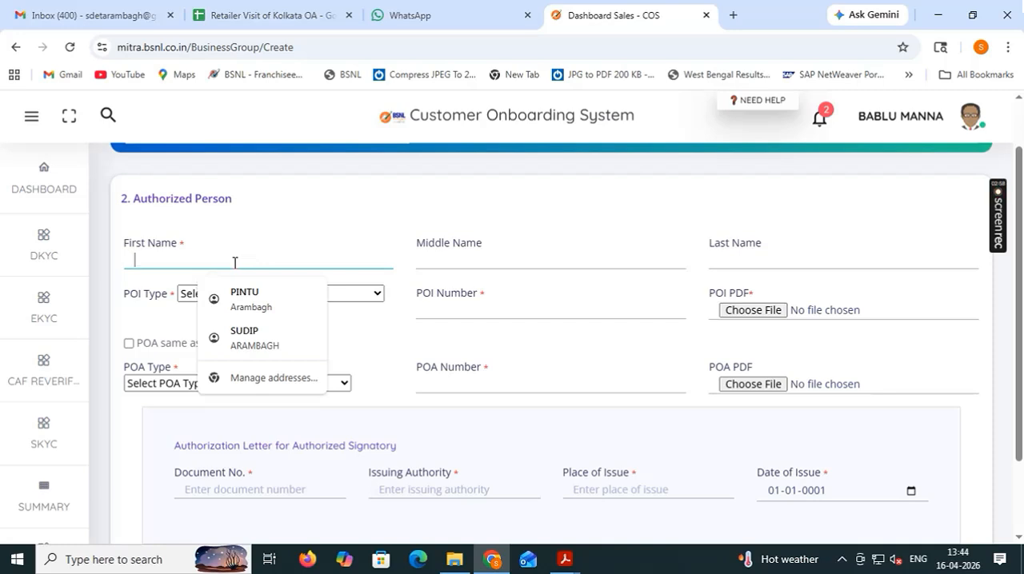
{"action": "type", "text": "S"}
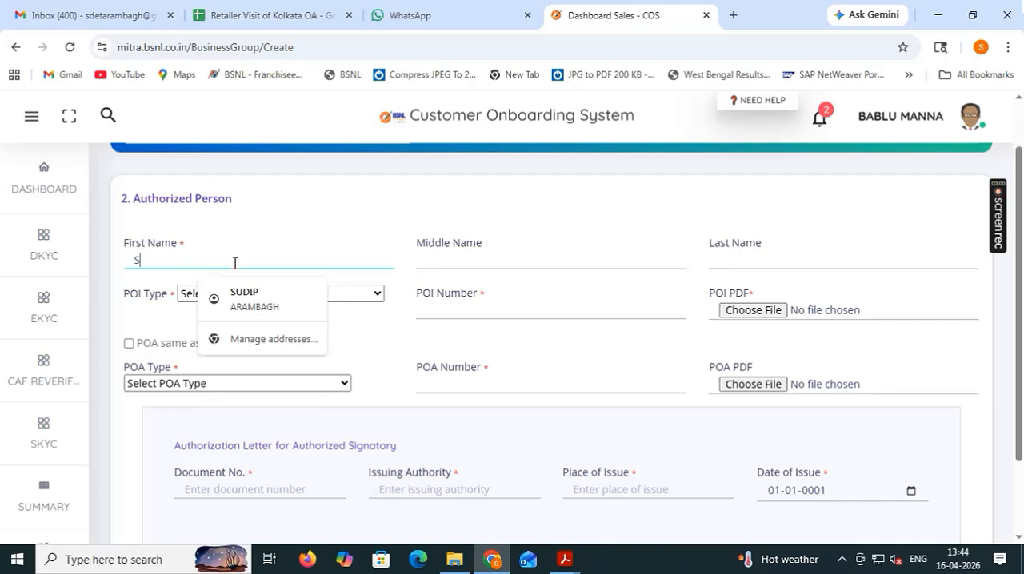
{"action": "type", "text": "U"}
{"action": "key", "text": "BackSpace"}
{"action": "key", "text": "BackSpace"}
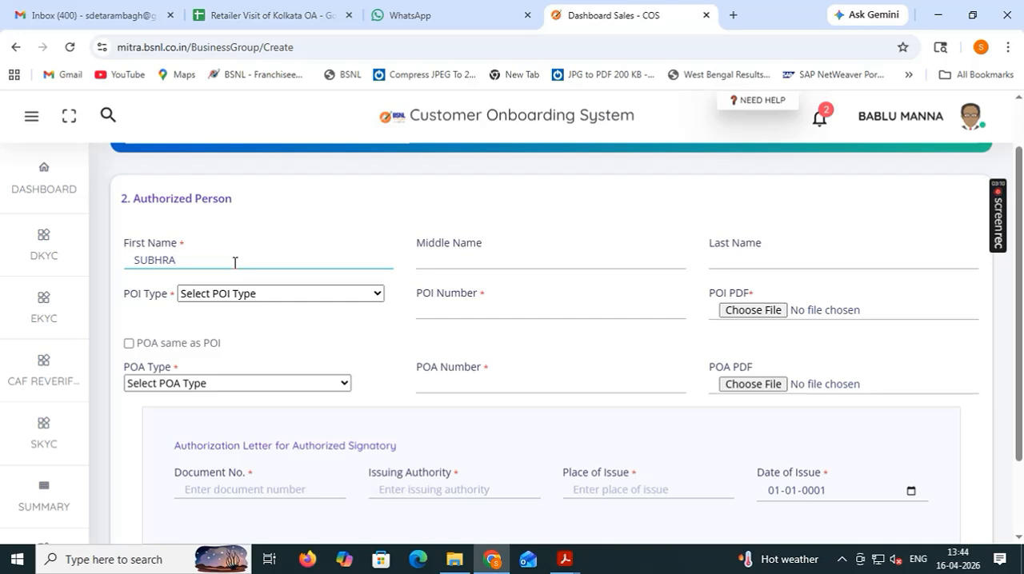
{"action": "left_click", "coordinate": [711, 260]}
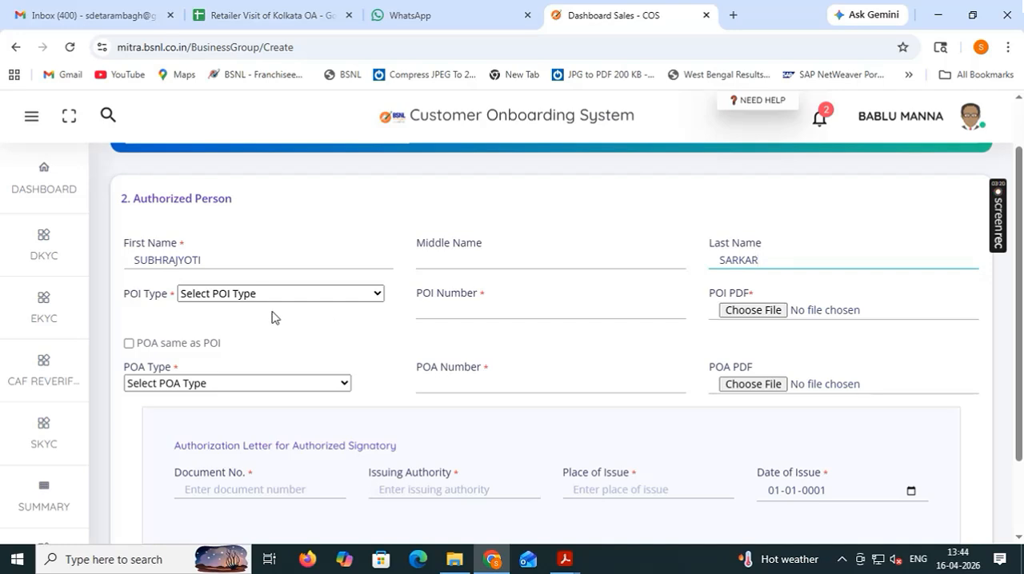
Set the authorized person's POI type to Photo Id by Postal Dept and enter the POI number.
{"action": "left_click", "coordinate": [339, 294]}
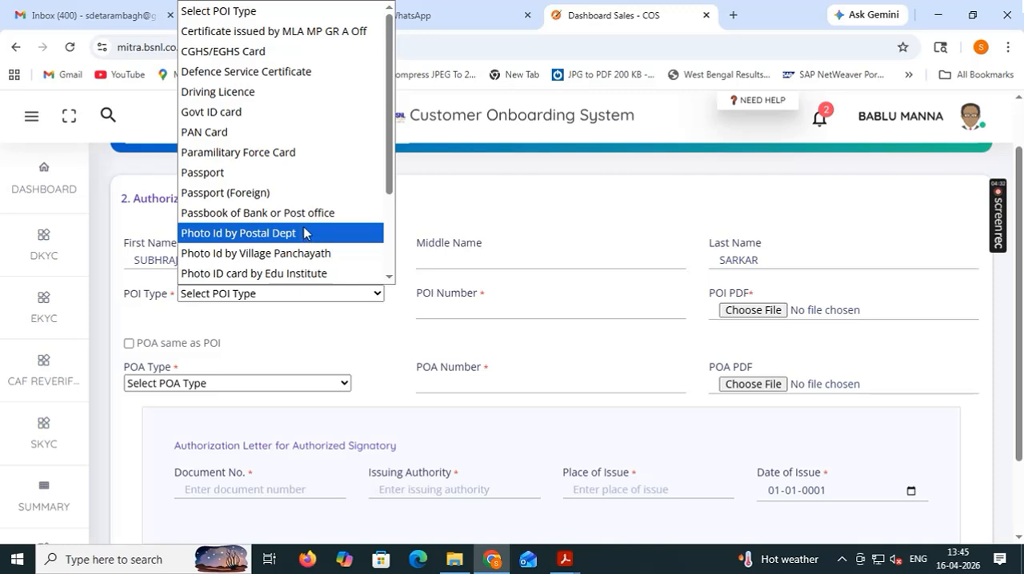
{"action": "left_click", "coordinate": [303, 233]}
{"action": "left_click", "coordinate": [461, 305]}
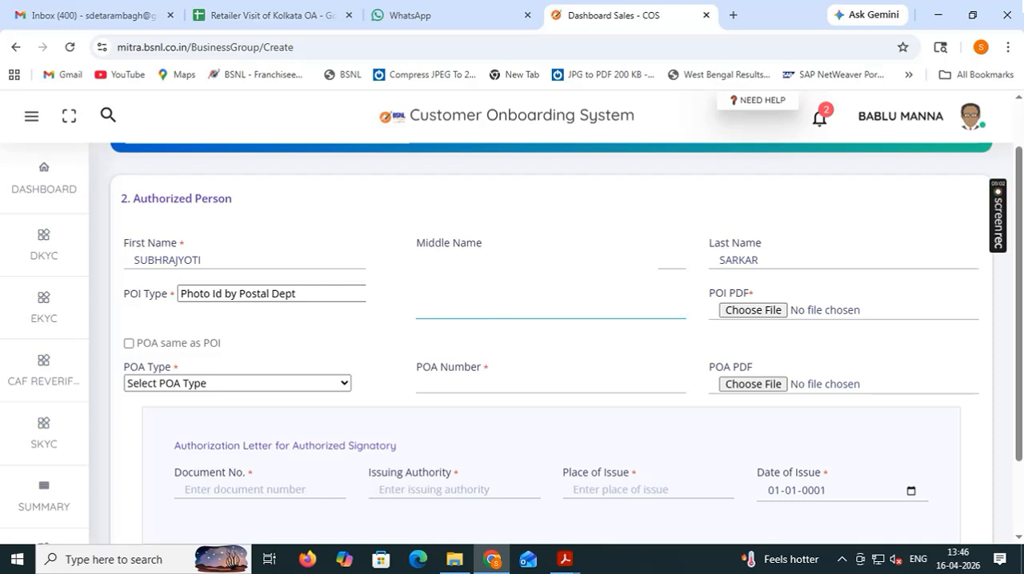
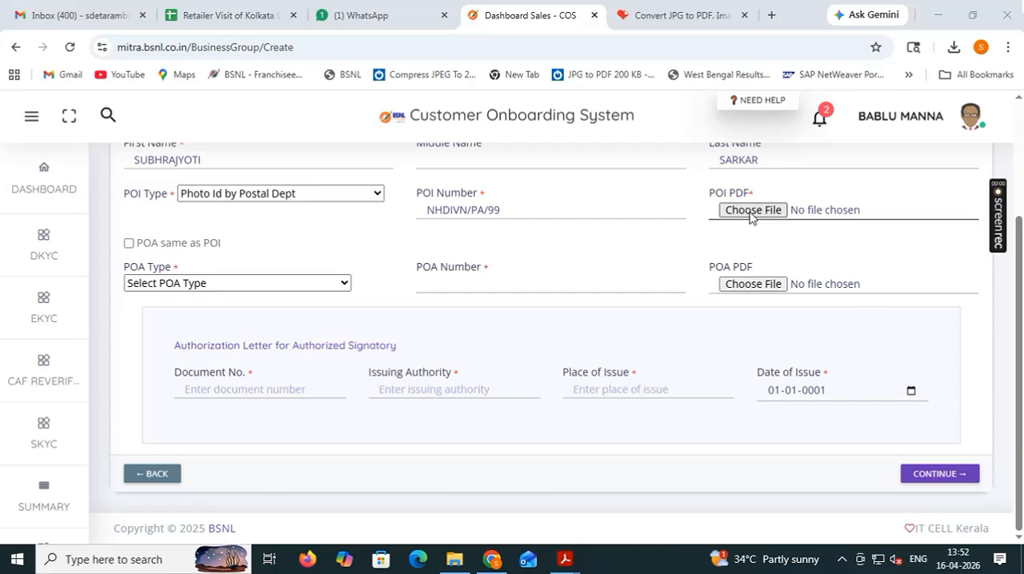
Attach the POI CARD PDF from the Downloads folder as the authorized person's proof of identity.
{"action": "left_click", "coordinate": [751, 211]}
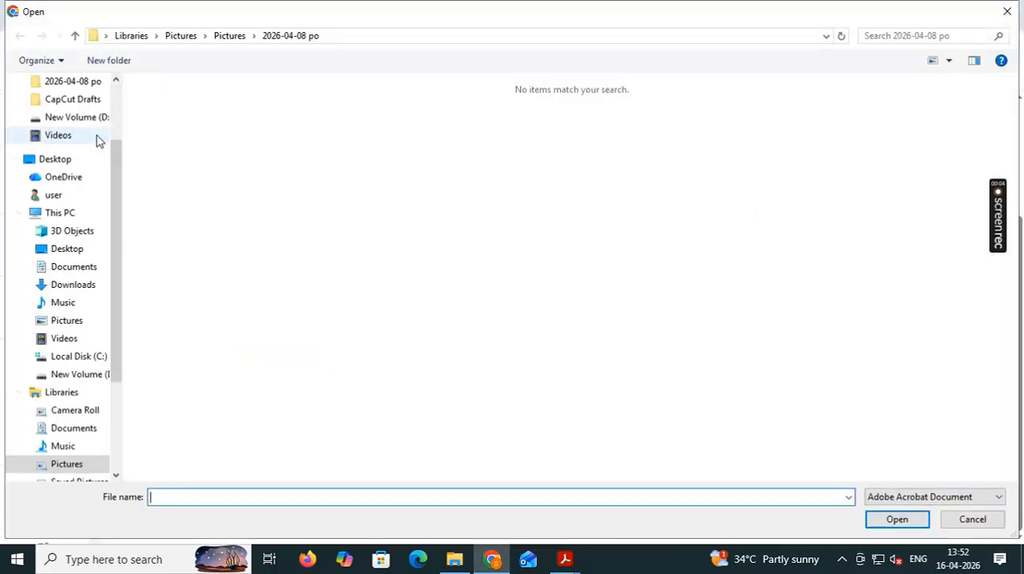
{"action": "left_click_drag", "start_coordinate": [112, 168], "coordinate": [104, 117]}
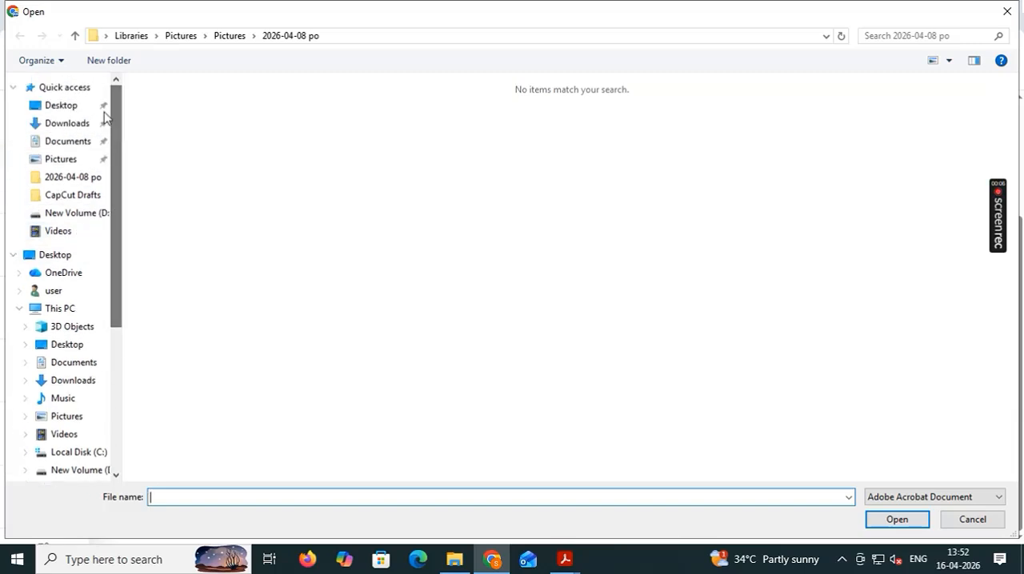
{"action": "left_click", "coordinate": [69, 124]}
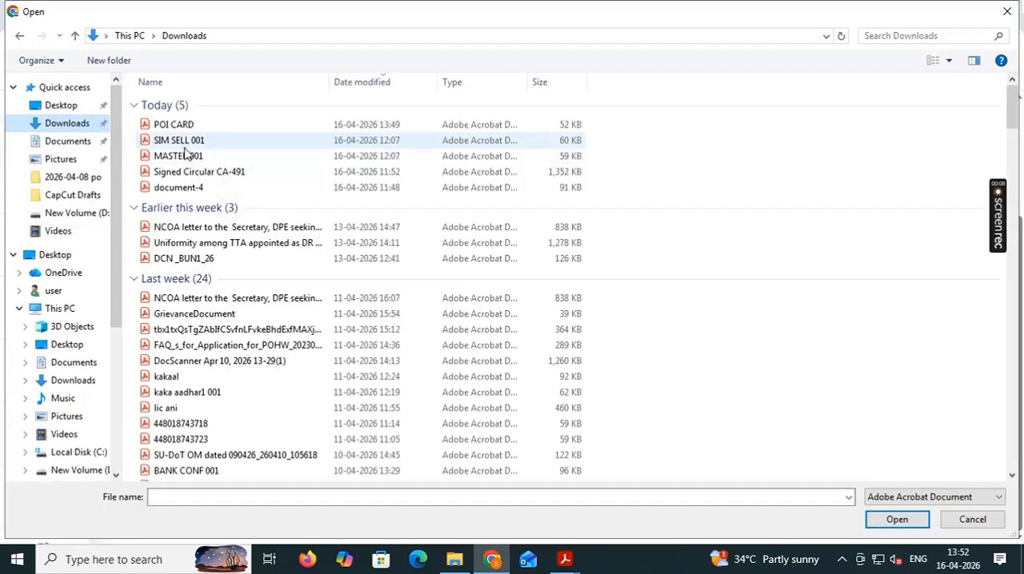
{"action": "left_click", "coordinate": [181, 125]}
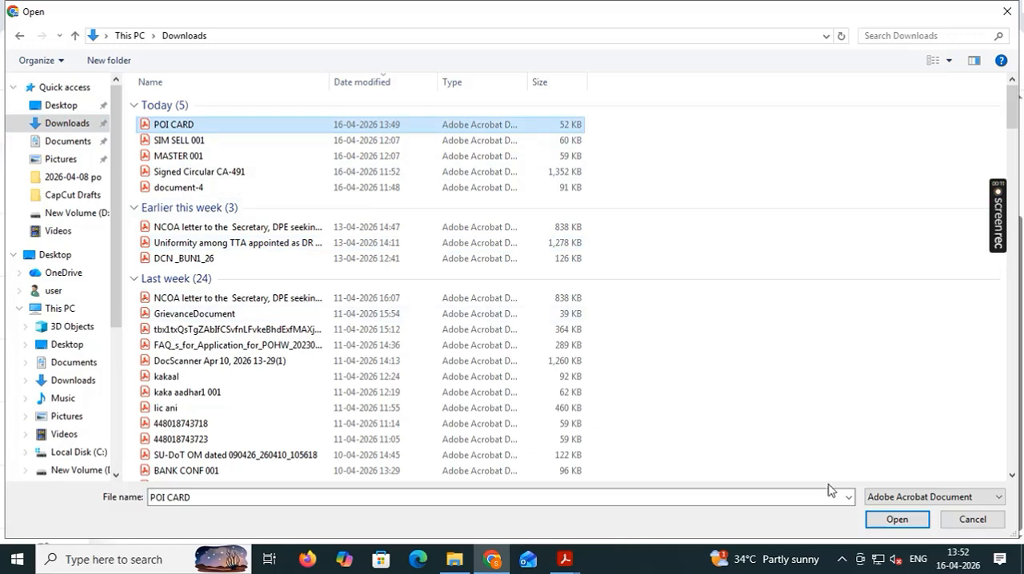
{"action": "left_click", "coordinate": [895, 519]}
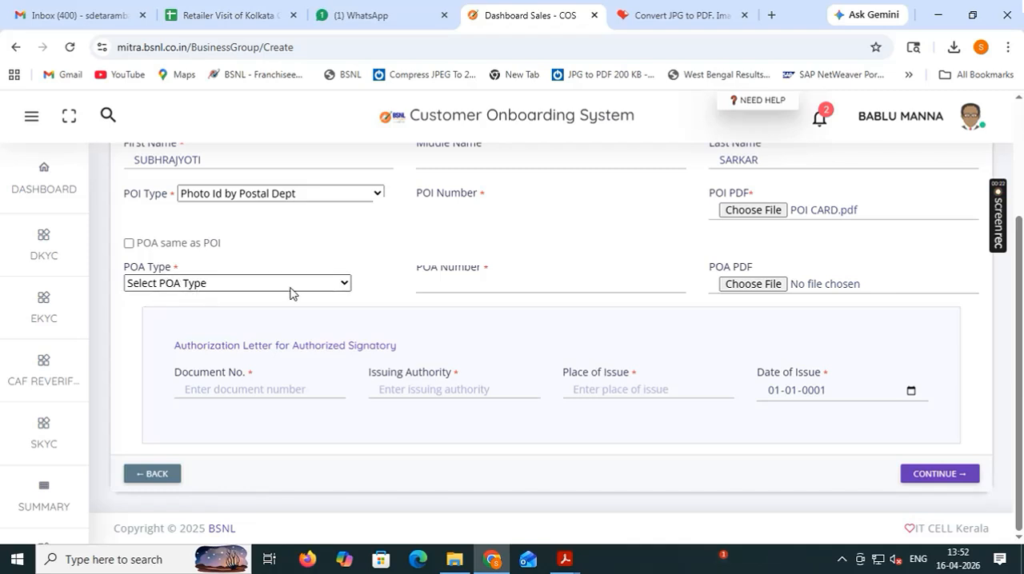
Set the POA type to Unique Identification Authority of India and go to the POA number field.
{"action": "left_click", "coordinate": [347, 284]}
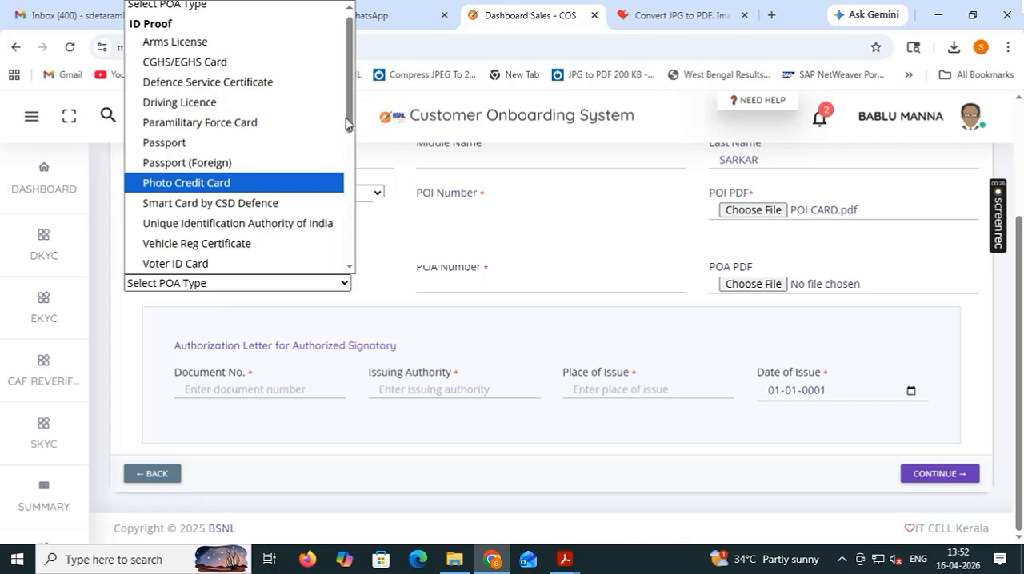
{"action": "left_click_drag", "start_coordinate": [349, 124], "coordinate": [350, 143]}
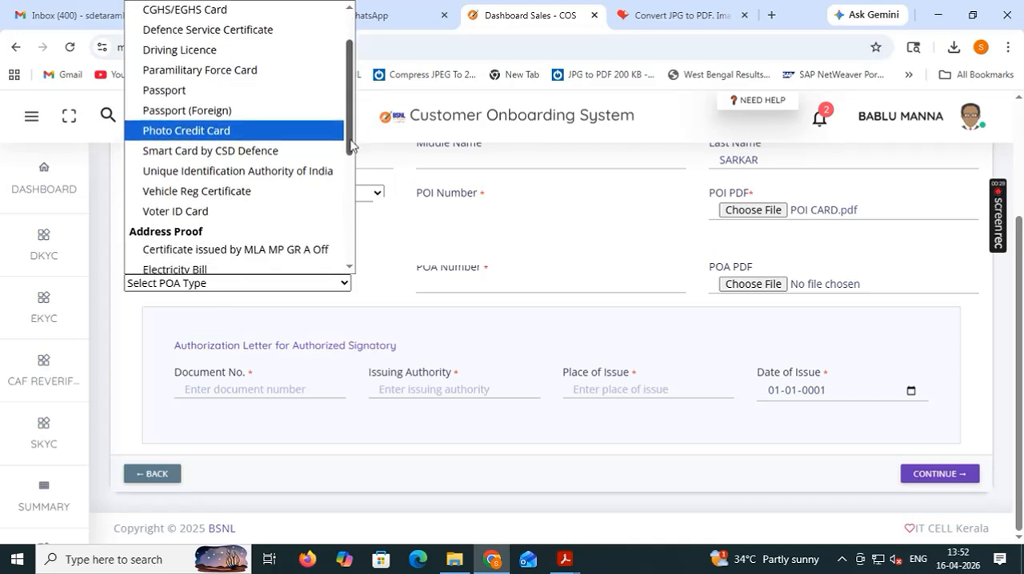
{"action": "left_click", "coordinate": [296, 168]}
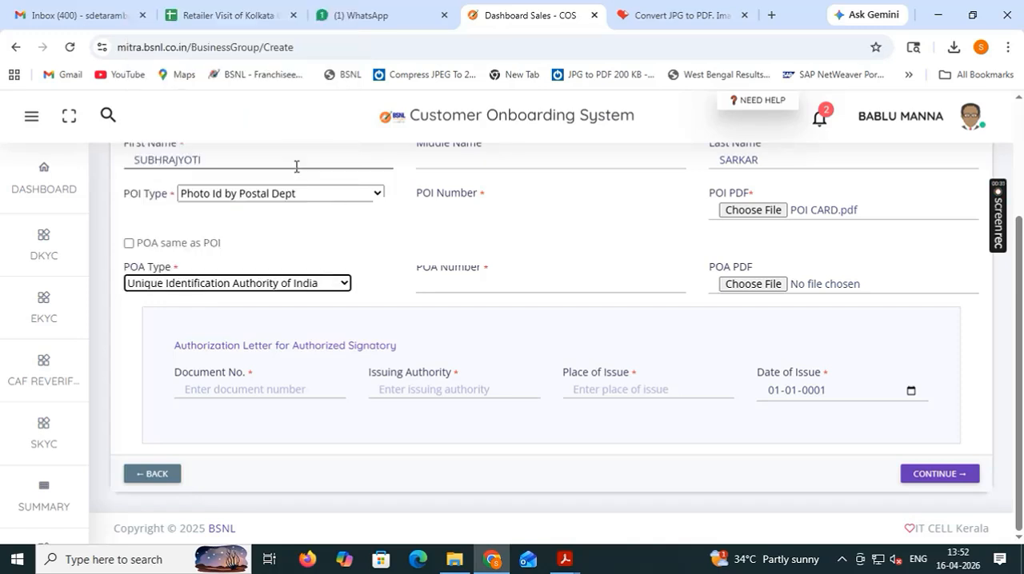
{"action": "left_click", "coordinate": [431, 282]}
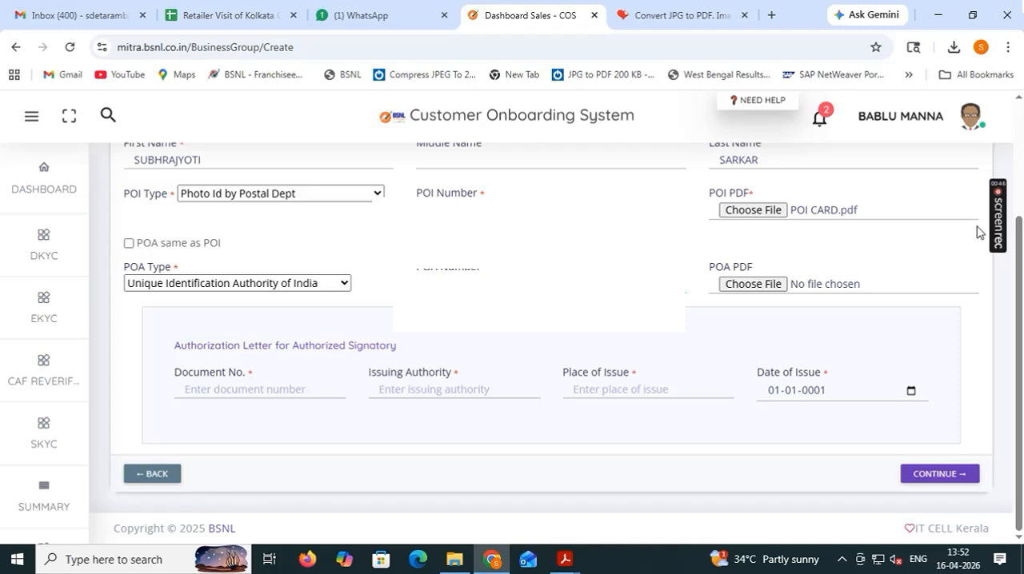
{"action": "mouse_move", "coordinate": [995, 221]}
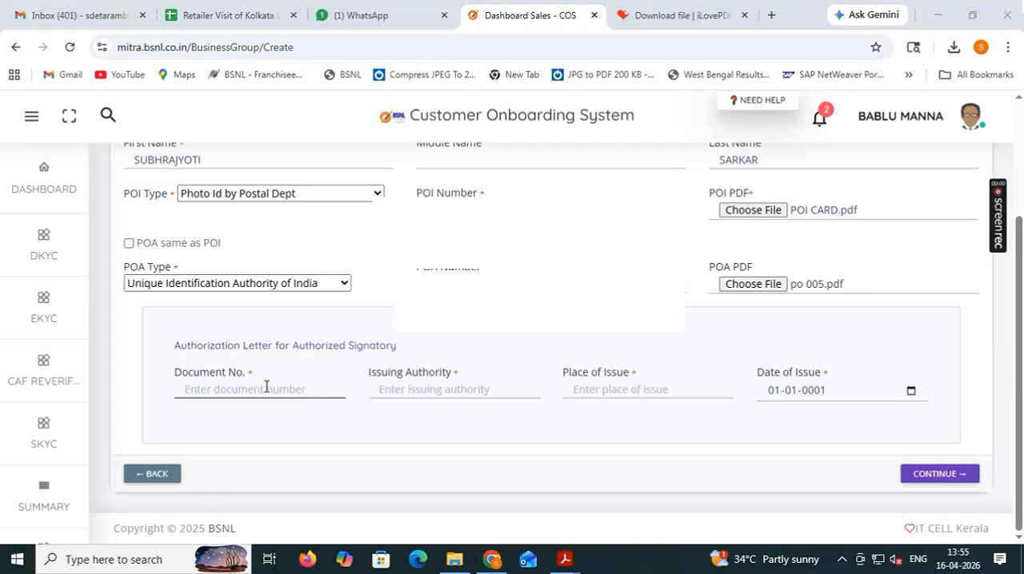
Enter H-1/BSNL/staff/Corr./2026-2027 as the document number of the authorized signatory's authorization letter.
{"action": "left_click", "coordinate": [264, 387]}
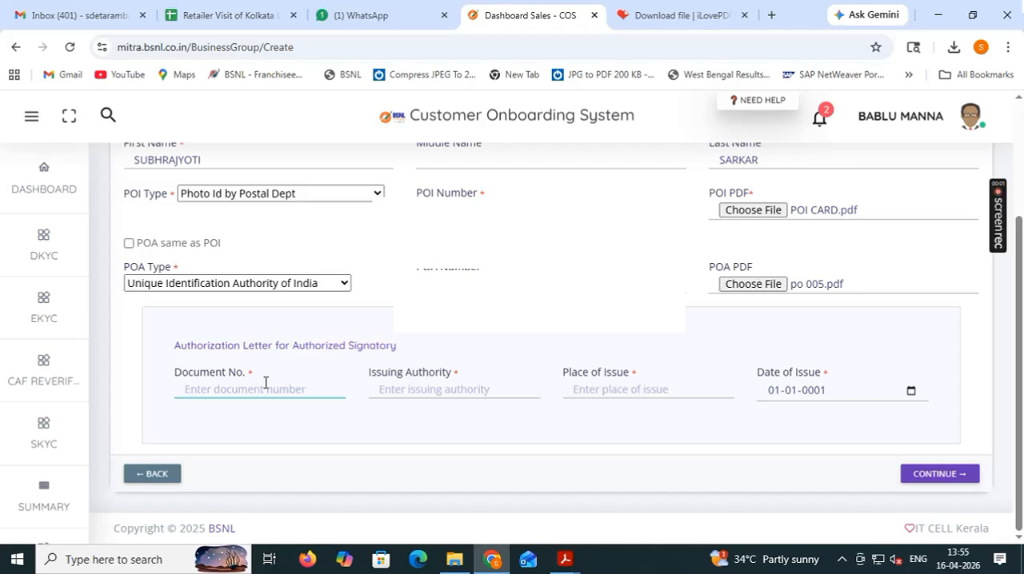
{"action": "type", "text": "H-1/BSNL/"}
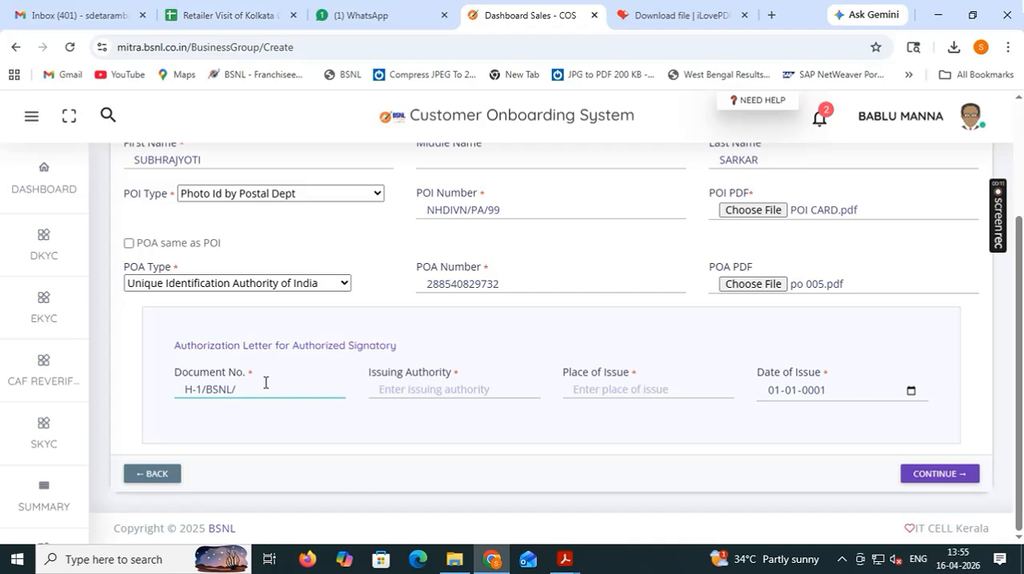
{"action": "type", "text": "sta"}
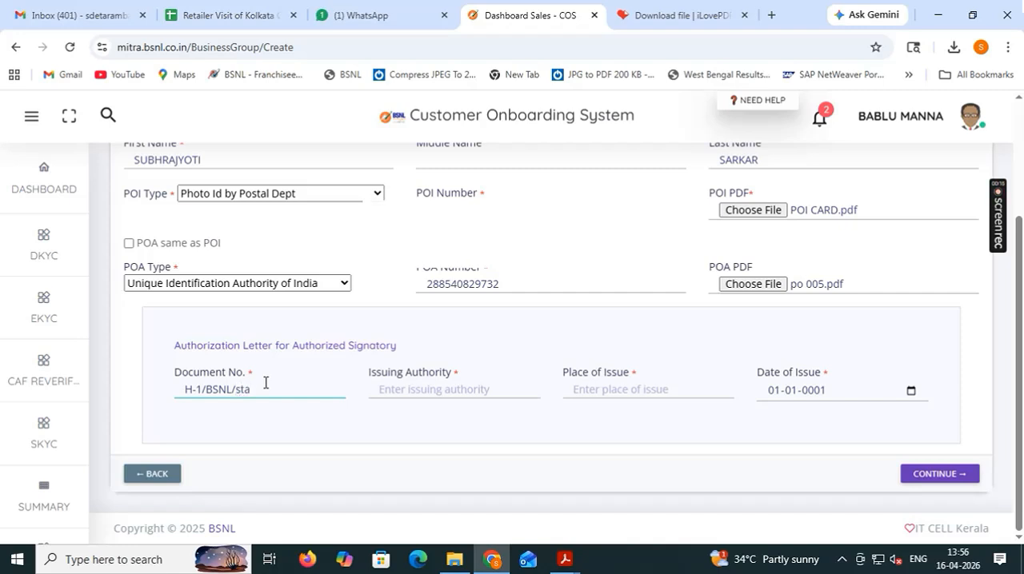
{"action": "type", "text": "ff/Corr"}
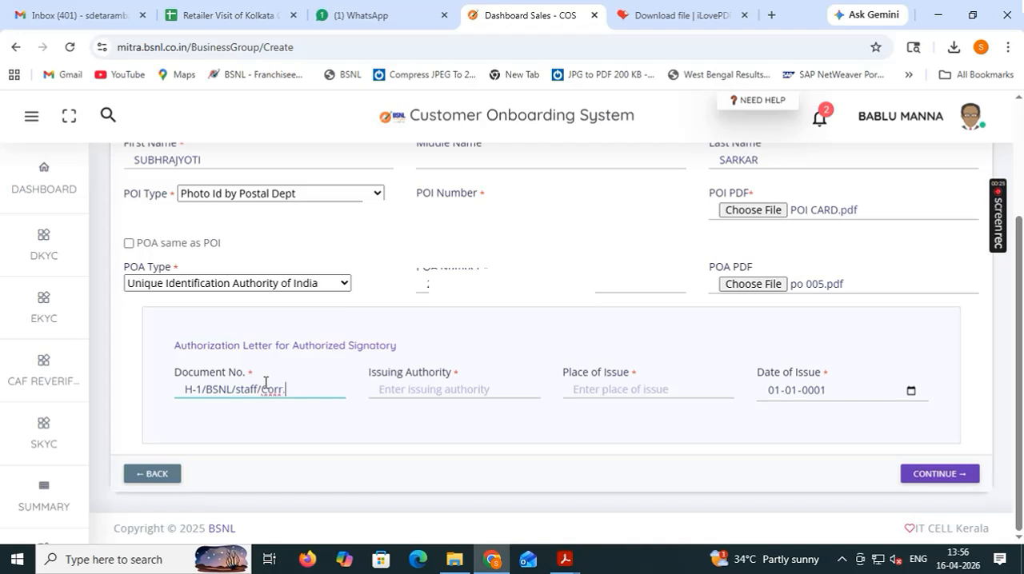
{"action": "type", "text": "./2026-2027"}
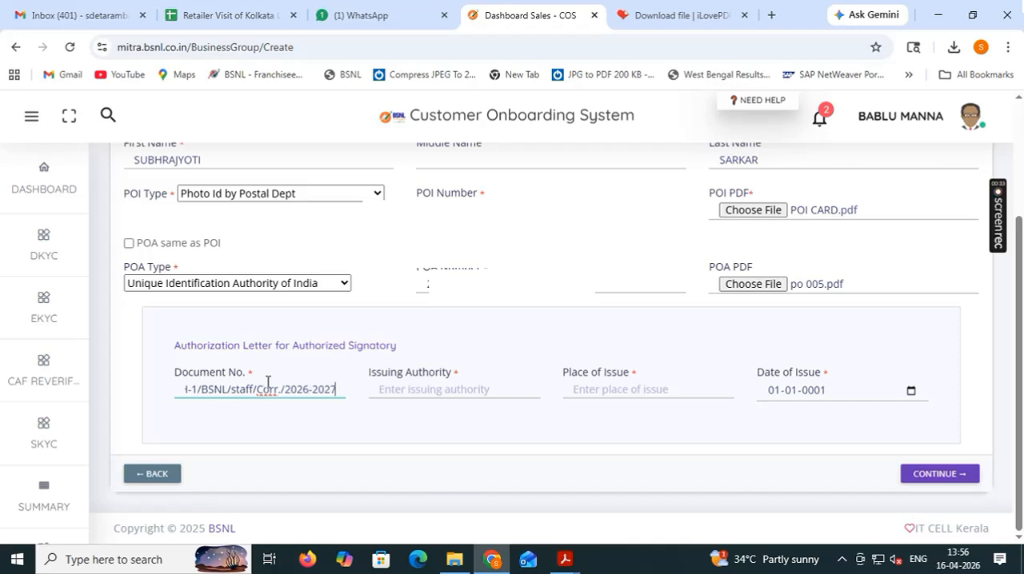
Enter POST MASTER HSG-1 ARAMBAGH HO as the authorization letter's issuing authority and go to the place of issue field.
{"action": "left_click", "coordinate": [391, 389]}
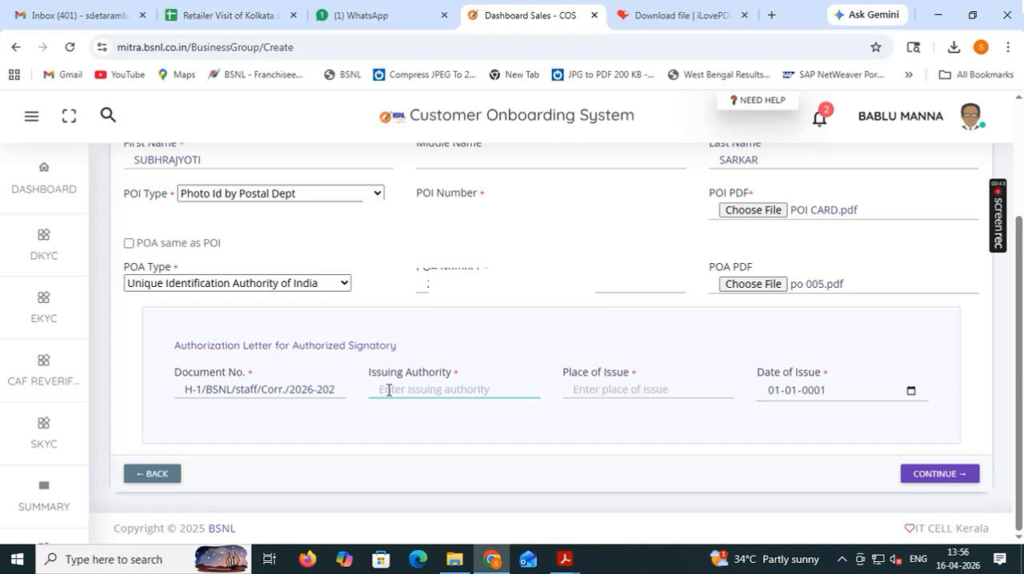
{"action": "type", "text": "POST "}
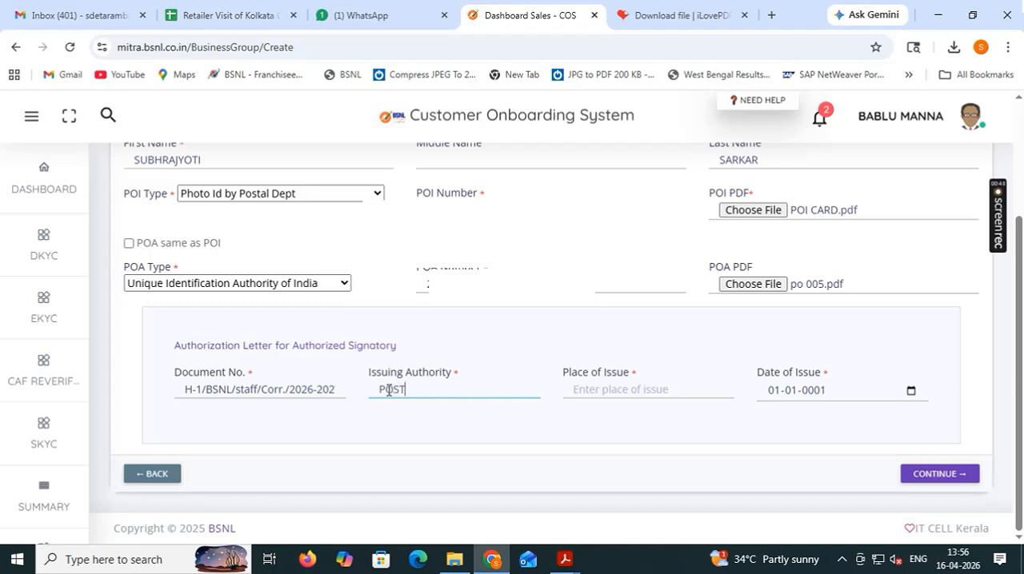
{"action": "type", "text": "MASTE"}
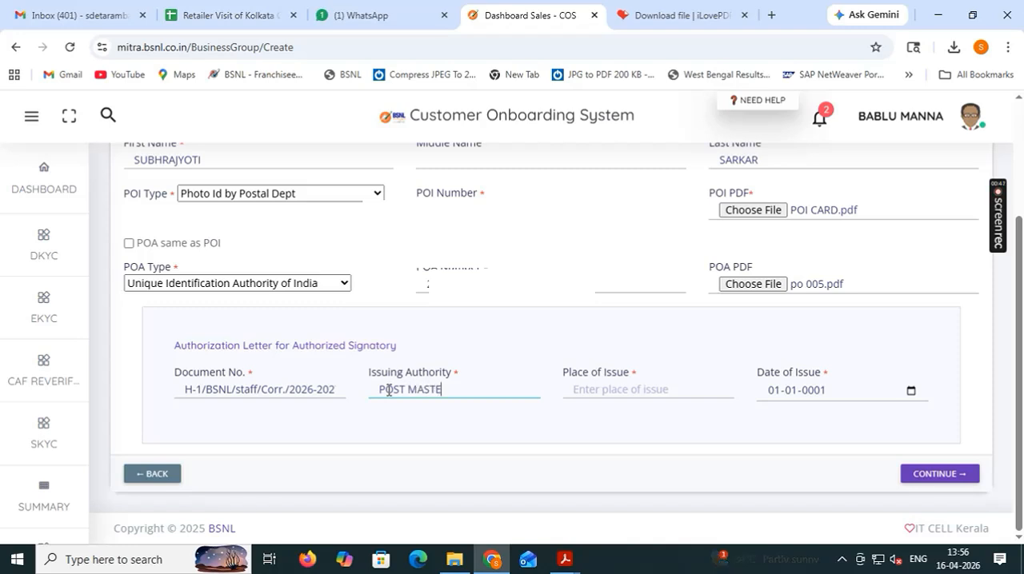
{"action": "type", "text": "R HSG-1"}
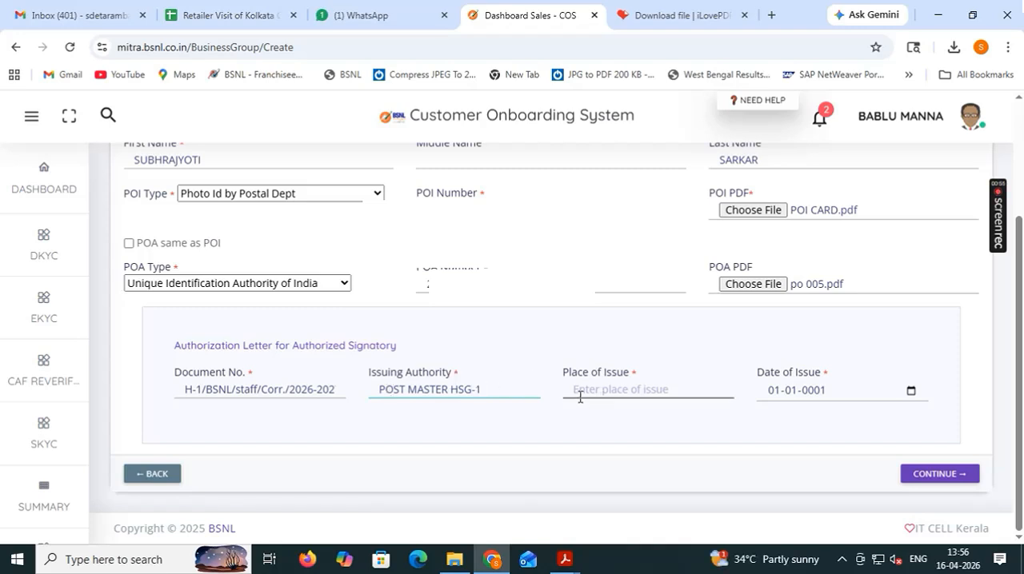
{"action": "type", "text": " ARAMBAGH HP"}
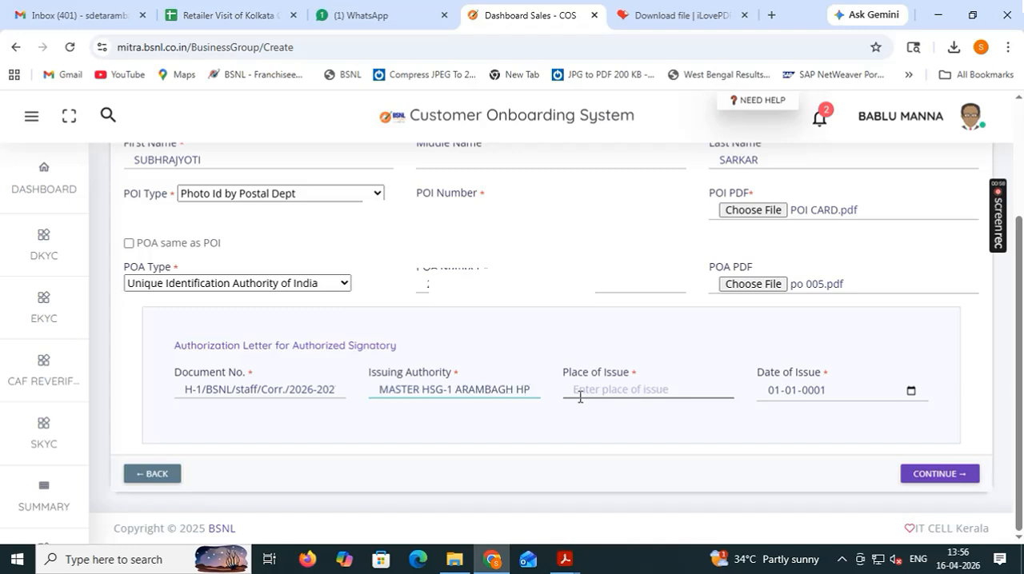
{"action": "key", "text": "BackSpace"}
{"action": "type", "text": "O"}
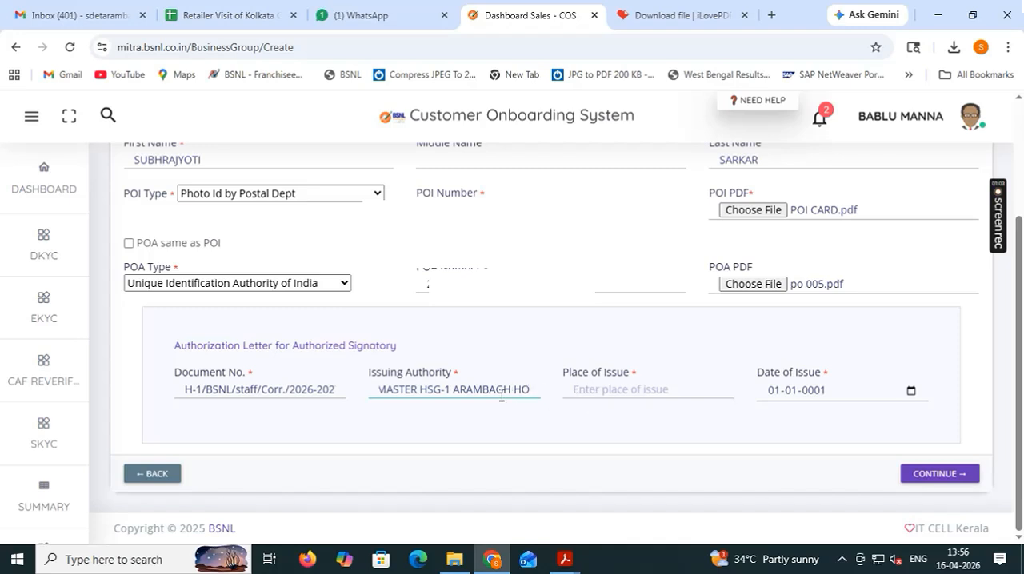
{"action": "left_click", "coordinate": [587, 391]}
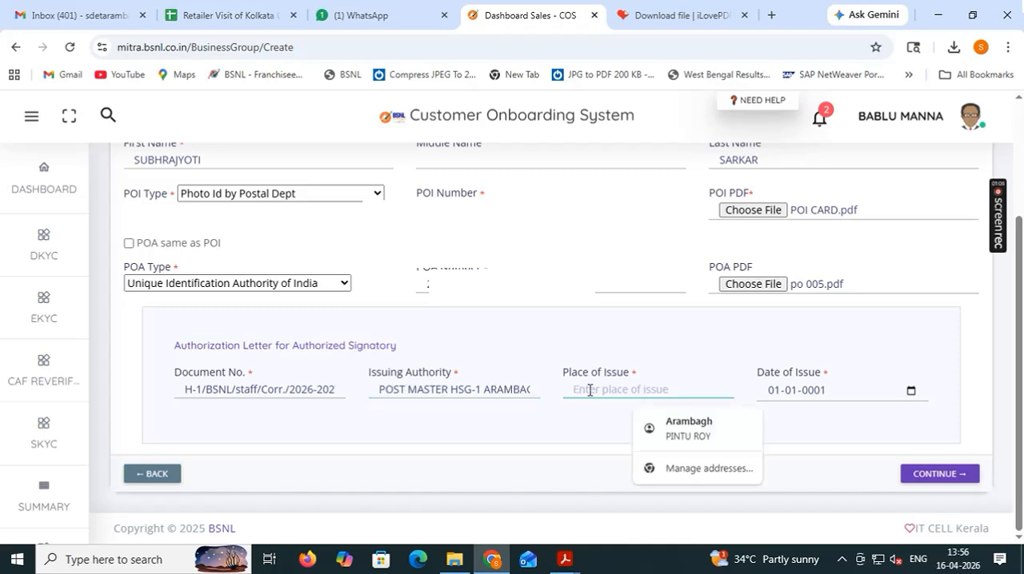
Enter ARAMBAGH as the authorization letter's place of issue and set its date of issue to today's date, 16-04-2026.
{"action": "type", "text": "ARAMBAGH"}
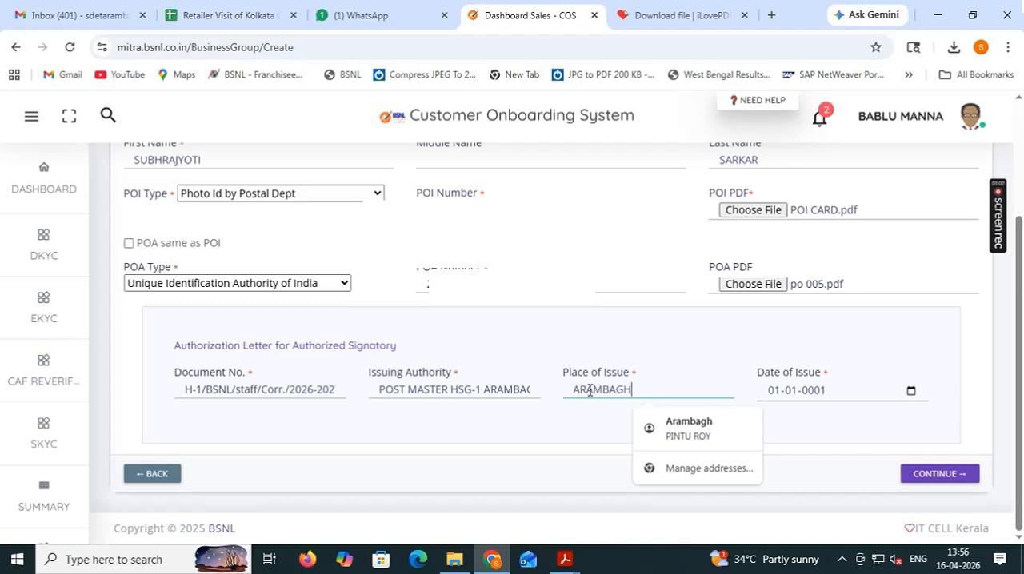
{"action": "left_click", "coordinate": [815, 392]}
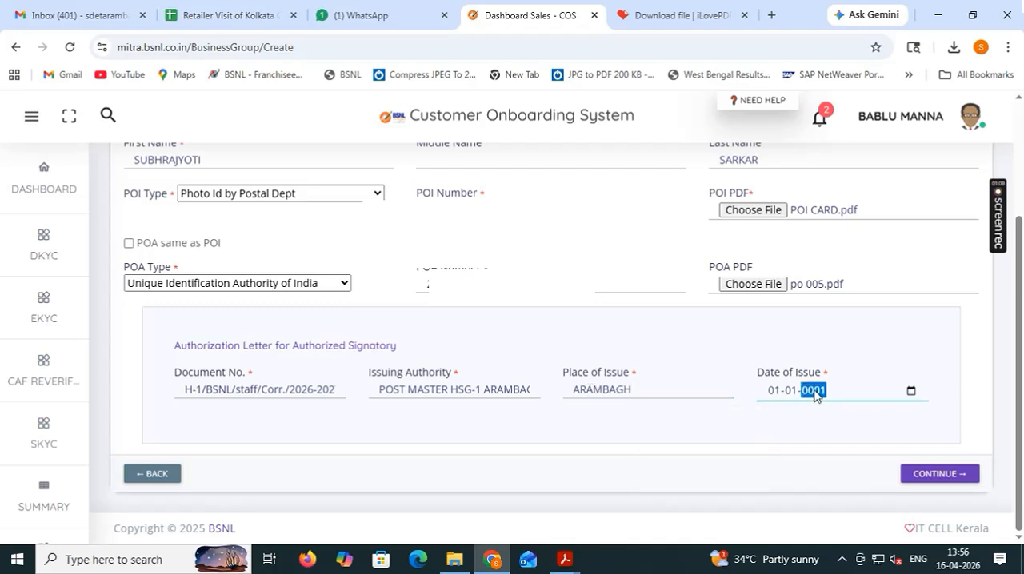
{"action": "left_click", "coordinate": [910, 391]}
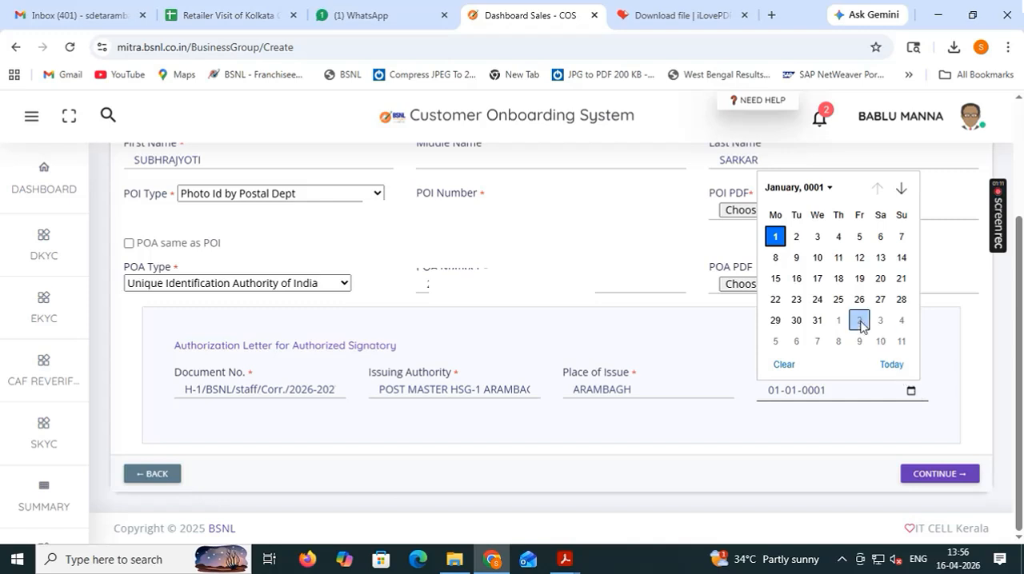
{"action": "left_click", "coordinate": [830, 189]}
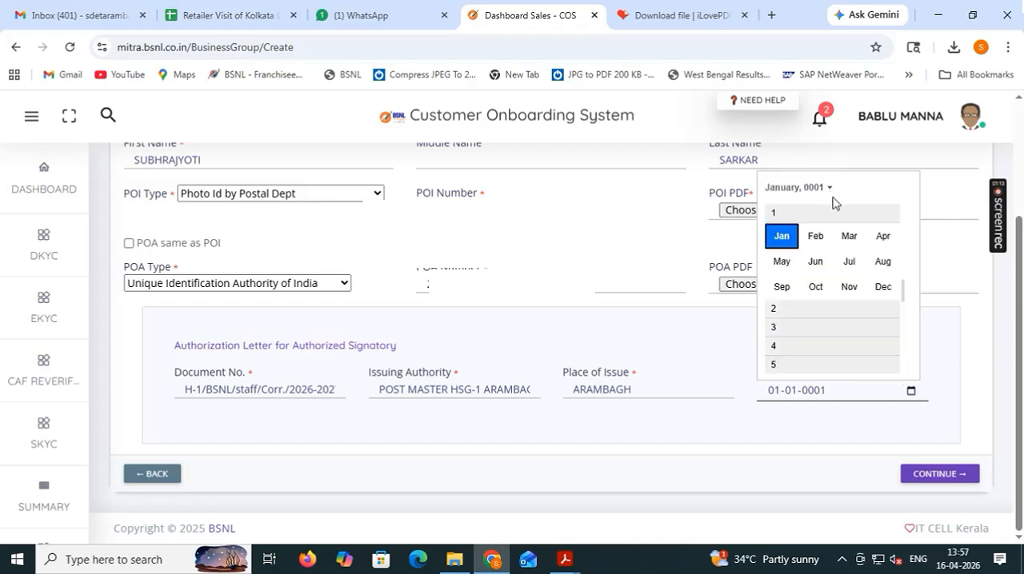
{"action": "left_click", "coordinate": [911, 393]}
{"action": "left_click", "coordinate": [911, 393]}
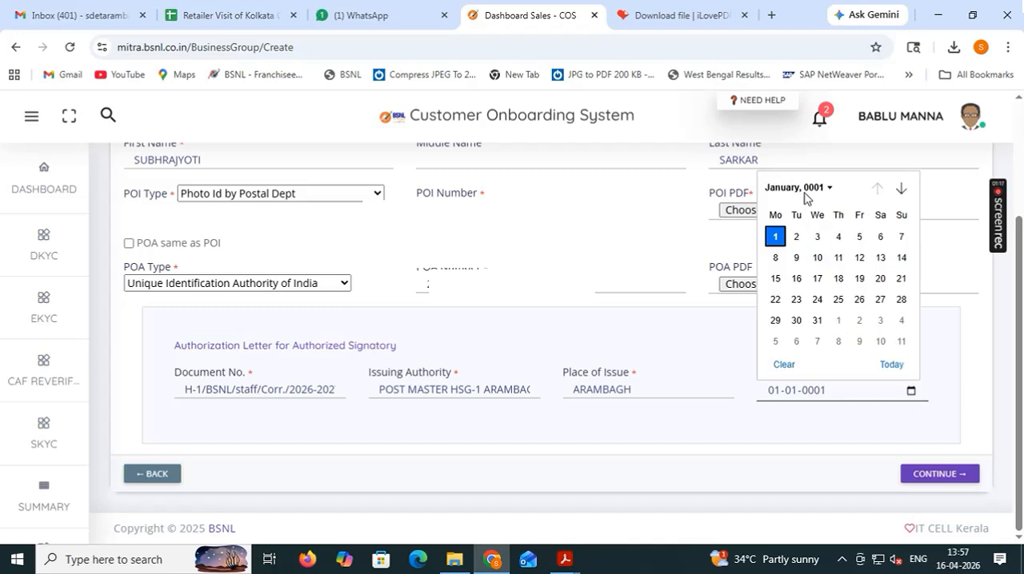
{"action": "left_click", "coordinate": [891, 365]}
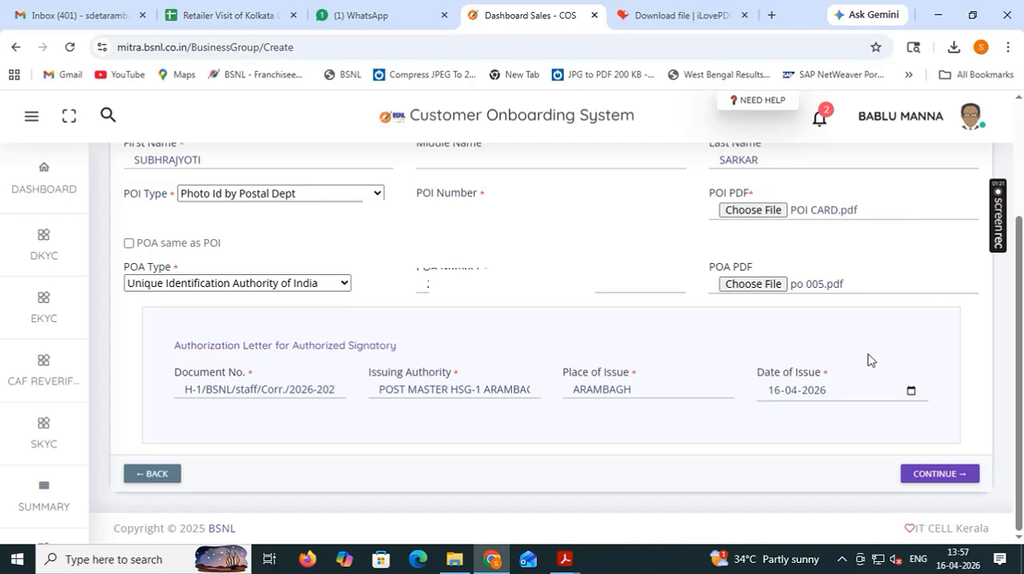
Change the authorization letter's date of issue to 15-04-2026 and continue to the documents upload section.
{"action": "left_click", "coordinate": [780, 394]}
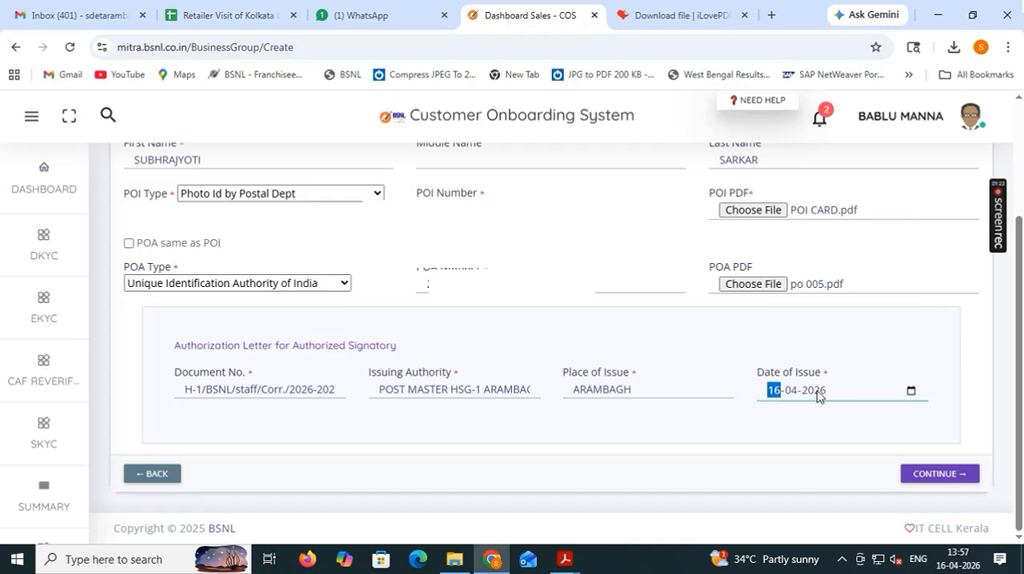
{"action": "left_click", "coordinate": [910, 392]}
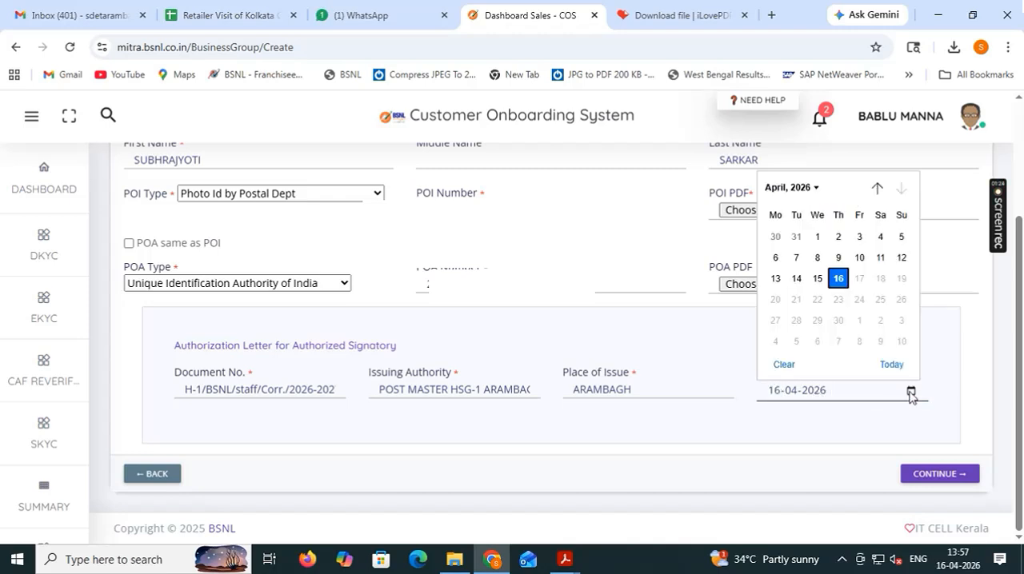
{"action": "left_click", "coordinate": [817, 278]}
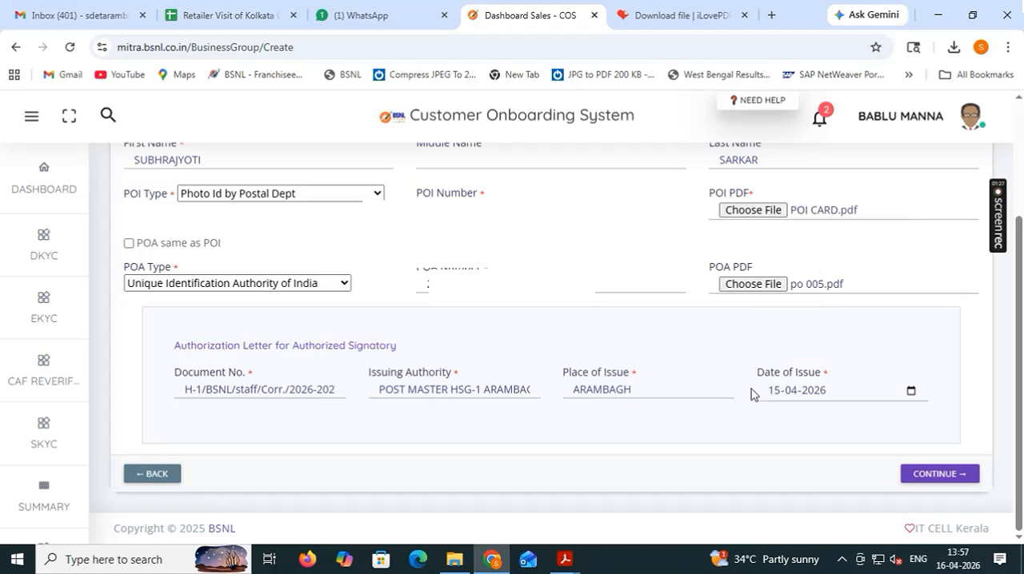
{"action": "left_click", "coordinate": [923, 476]}
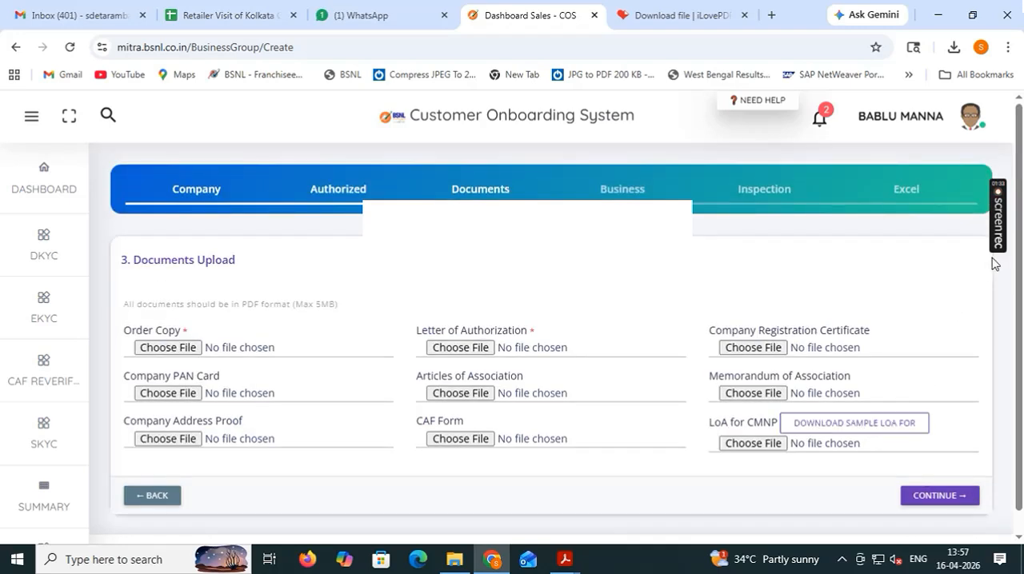
Attach the MASTER 001 PDF from the Downloads folder as the Letter of Authorization.
{"action": "scroll", "coordinate": [1019, 320], "scroll_direction": "down", "scroll_amount": 1}
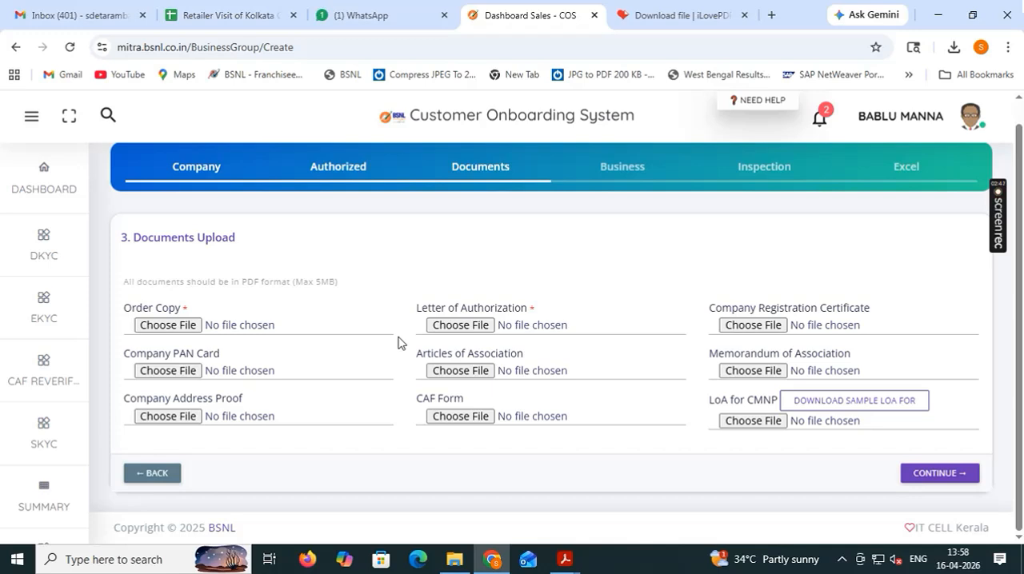
{"action": "left_click", "coordinate": [444, 328]}
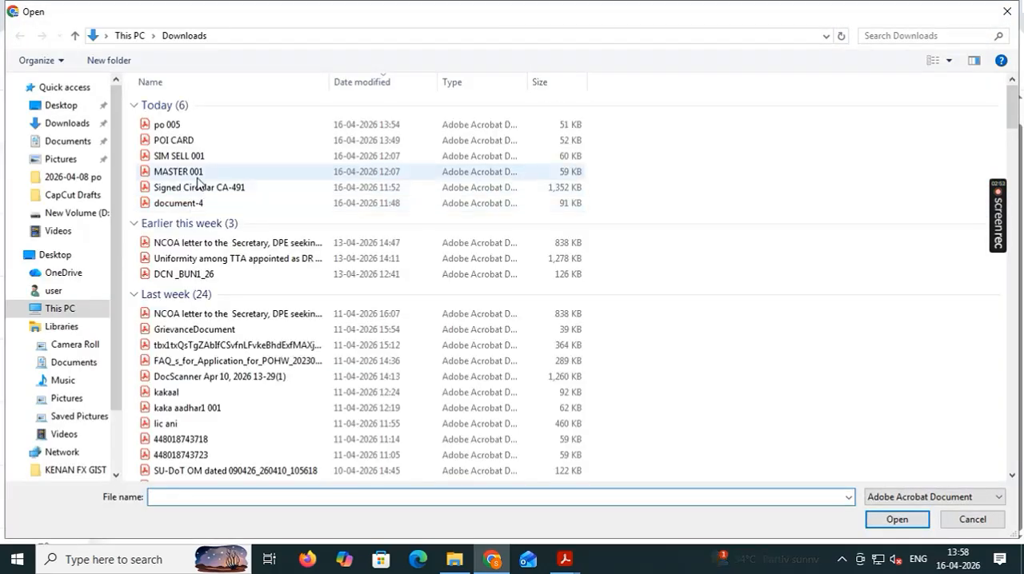
{"action": "left_click", "coordinate": [192, 175]}
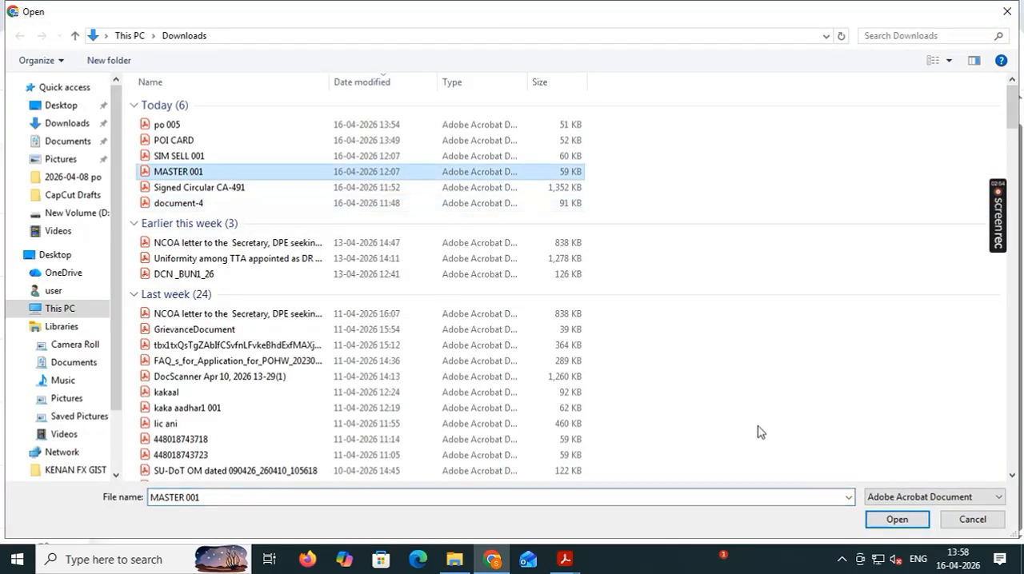
{"action": "left_click", "coordinate": [899, 521]}
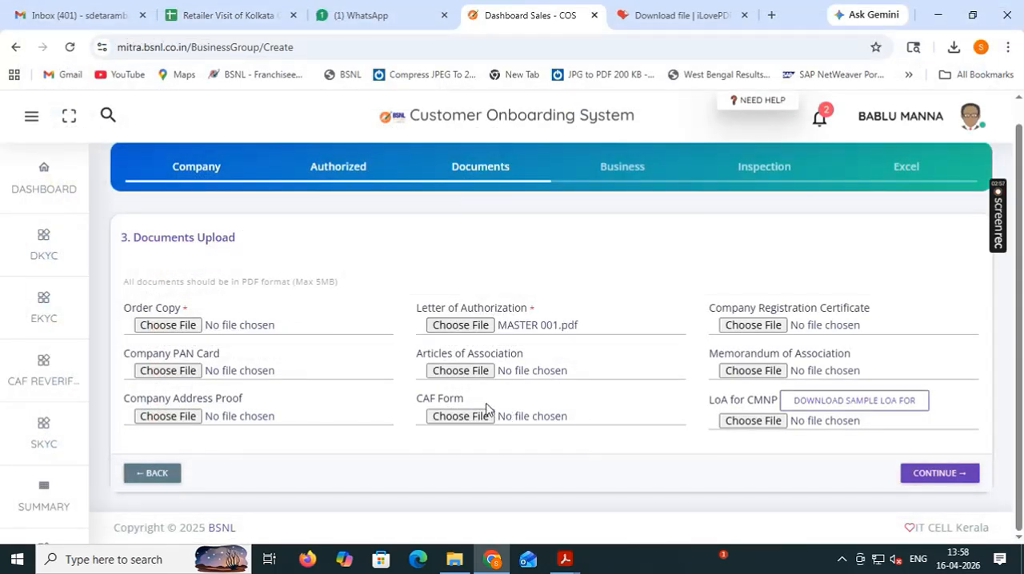
Attach the MASTER 001 PDF from the Downloads folder as the Order Copy.
{"action": "left_click", "coordinate": [186, 326]}
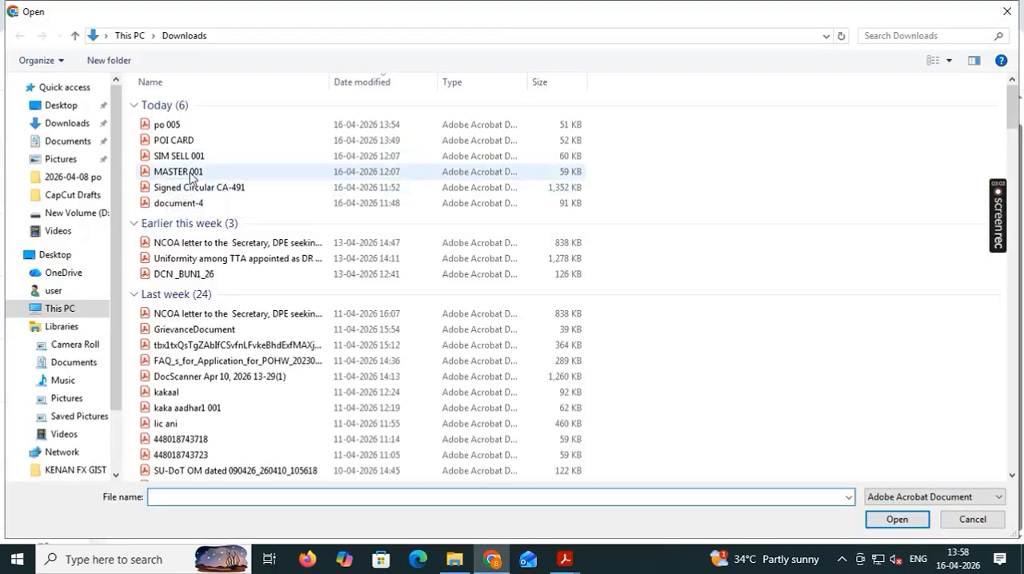
{"action": "left_click", "coordinate": [171, 171]}
{"action": "left_click", "coordinate": [872, 516]}
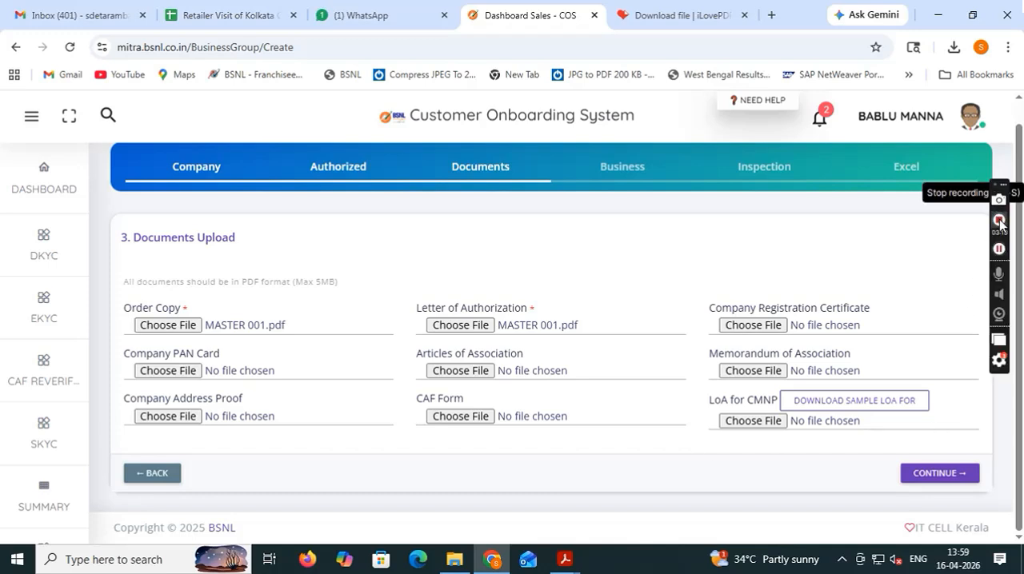
{"action": "left_click", "coordinate": [998, 222]}
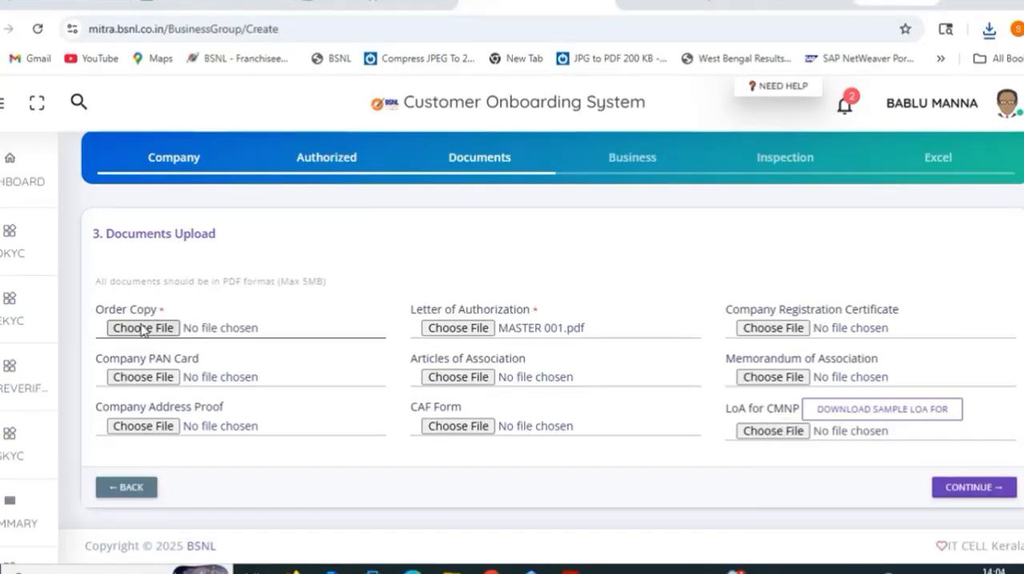
Replace the Order Copy attachment with the ORDER COPY PDF from the Downloads folder.
{"action": "left_click", "coordinate": [142, 329]}
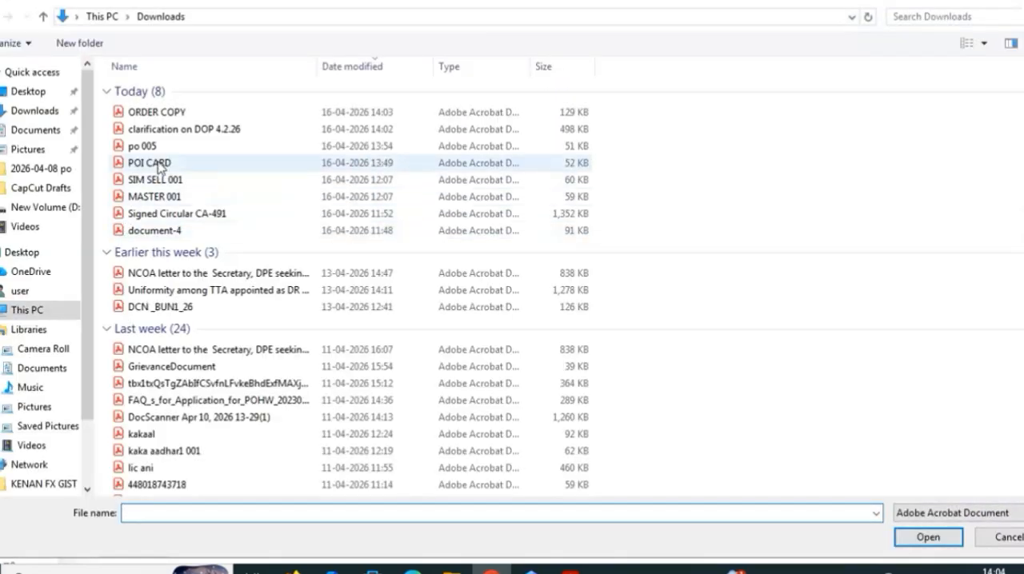
{"action": "left_click", "coordinate": [170, 112]}
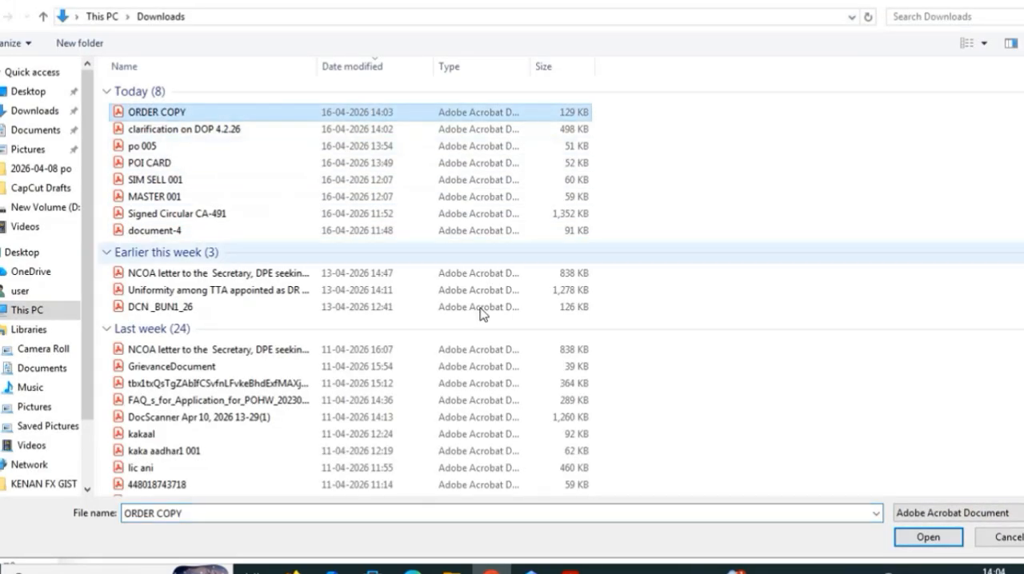
{"action": "left_click", "coordinate": [924, 538]}
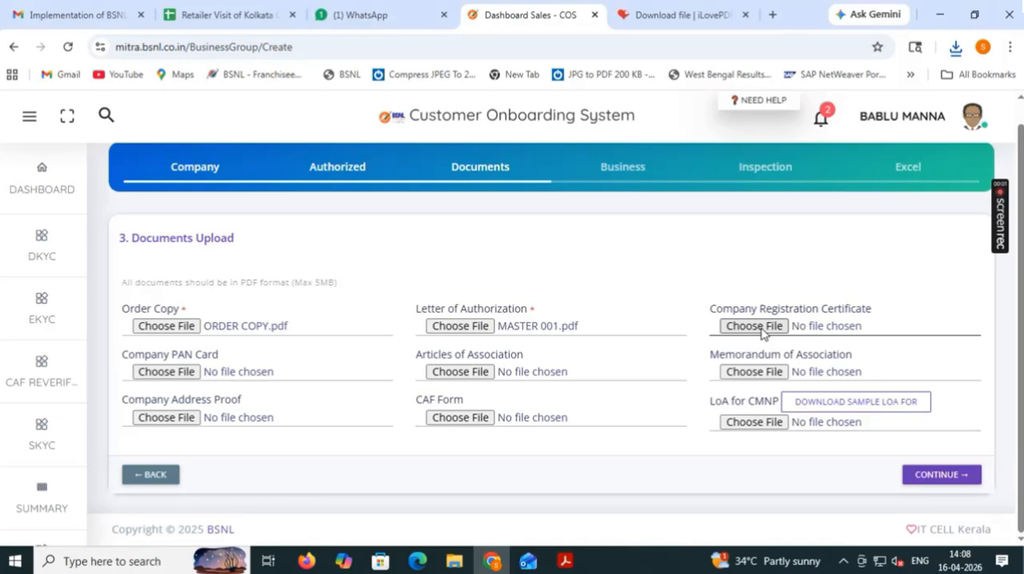
Attach the po 001 (1) PDF from the Downloads folder as the Company Registration Certificate and continue to the business group information.
{"action": "left_click", "coordinate": [755, 329]}
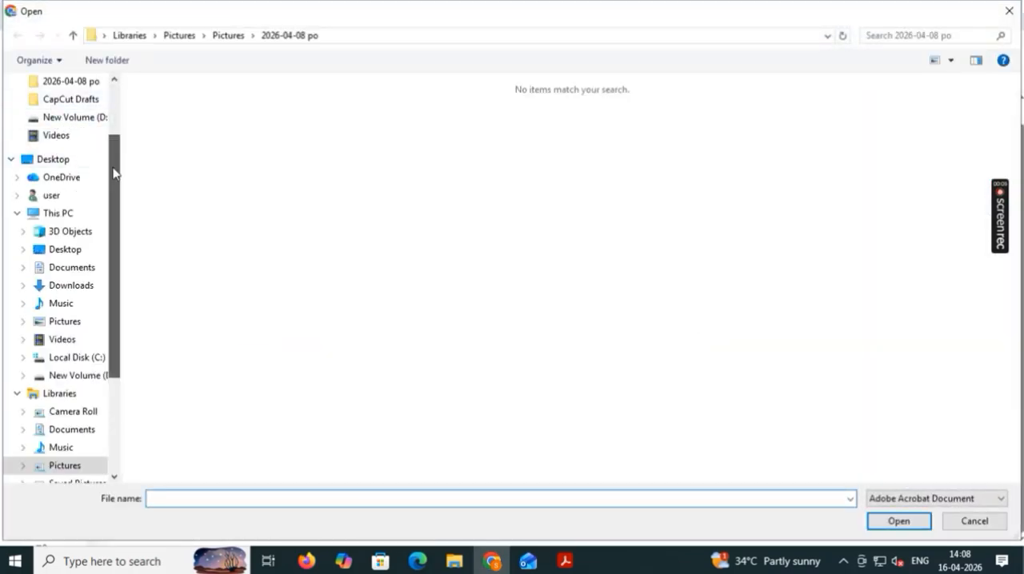
{"action": "scroll", "coordinate": [96, 152], "scroll_direction": "up", "scroll_amount": 2}
{"action": "left_click", "coordinate": [70, 125]}
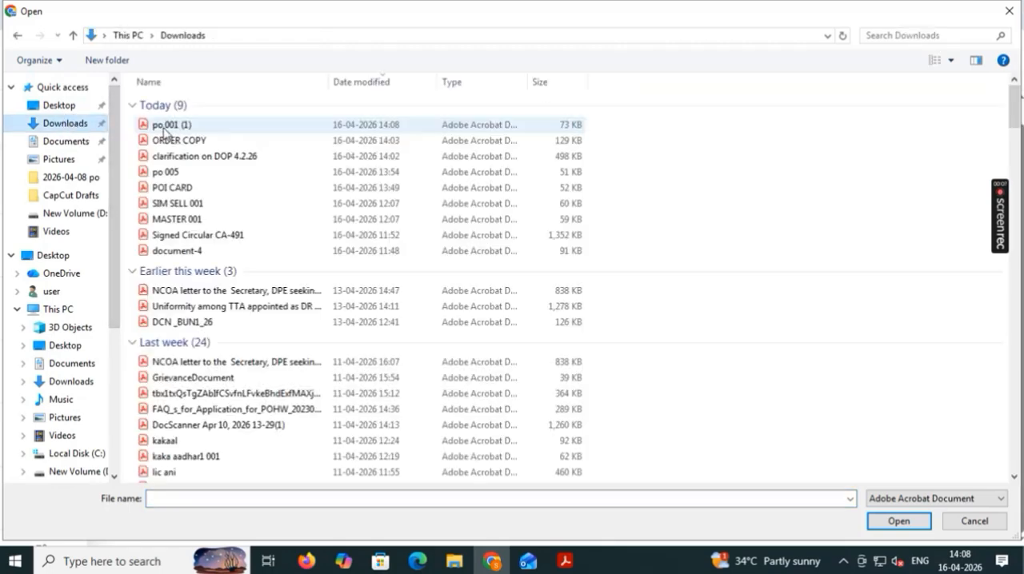
{"action": "left_click", "coordinate": [164, 128]}
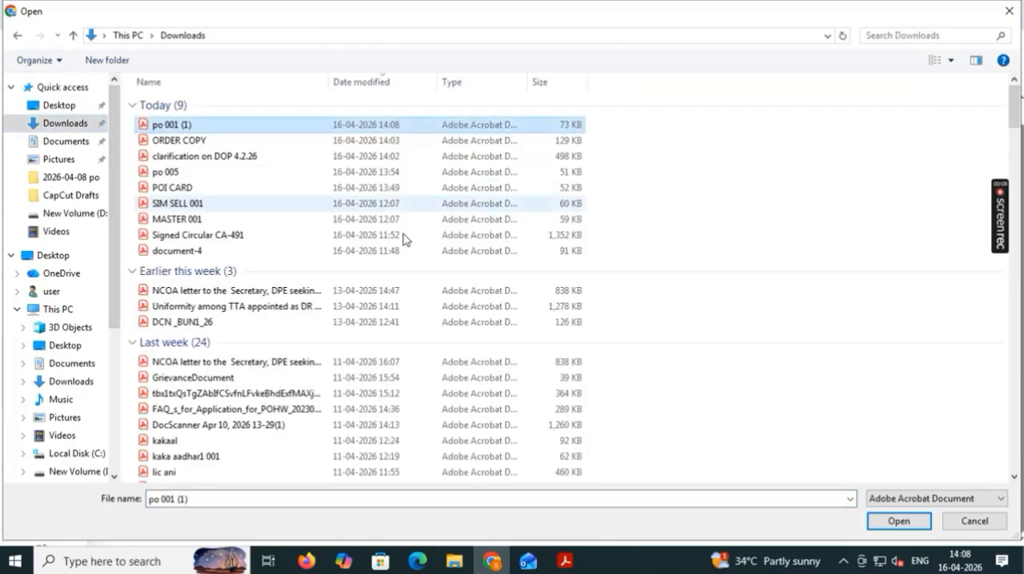
{"action": "left_click", "coordinate": [898, 522]}
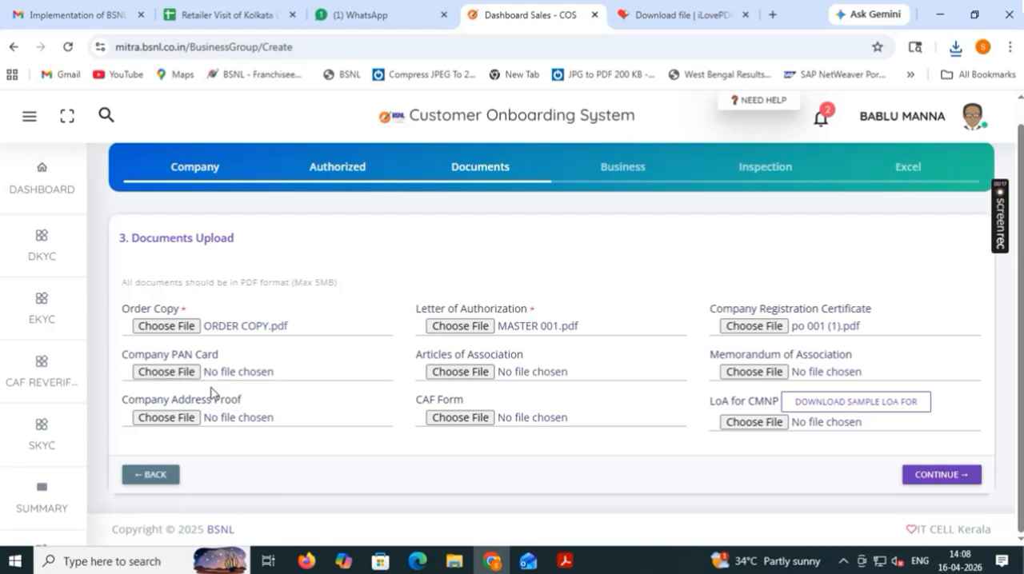
{"action": "left_click", "coordinate": [934, 476]}
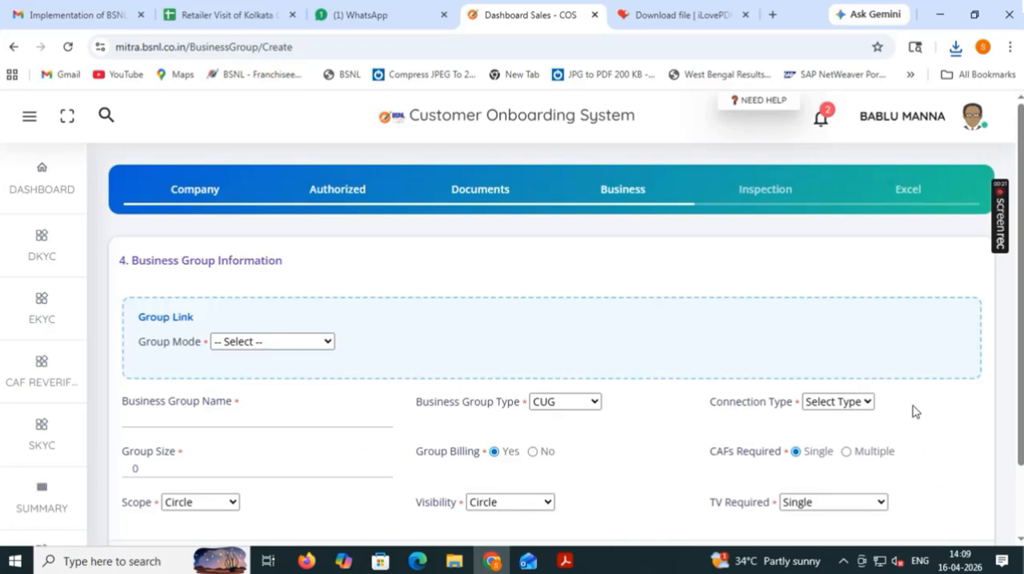
Set the group mode to New Group and enter DOP AAH as the business group name.
{"action": "left_click_drag", "start_coordinate": [1019, 288], "coordinate": [1020, 358]}
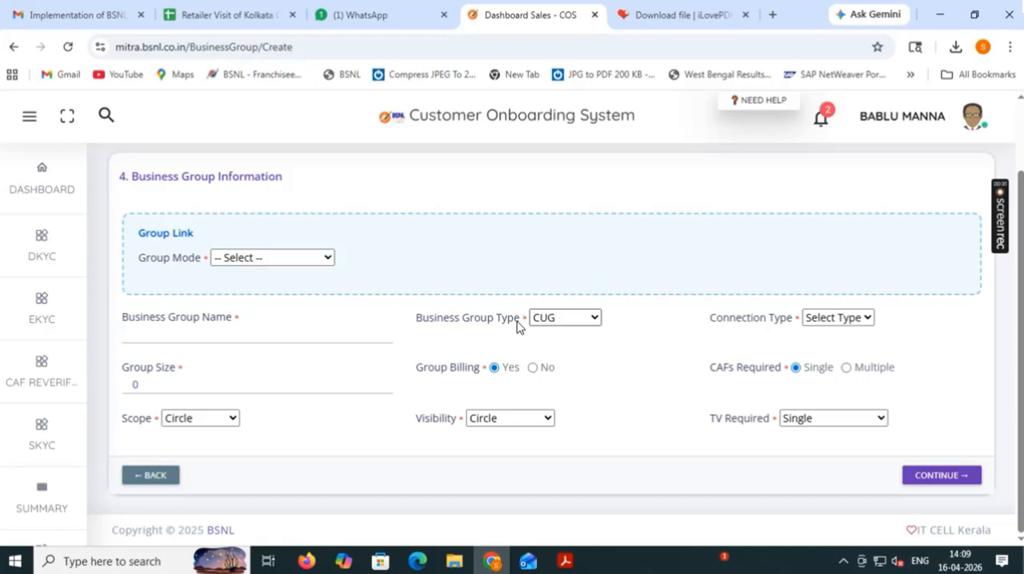
{"action": "left_click", "coordinate": [318, 266]}
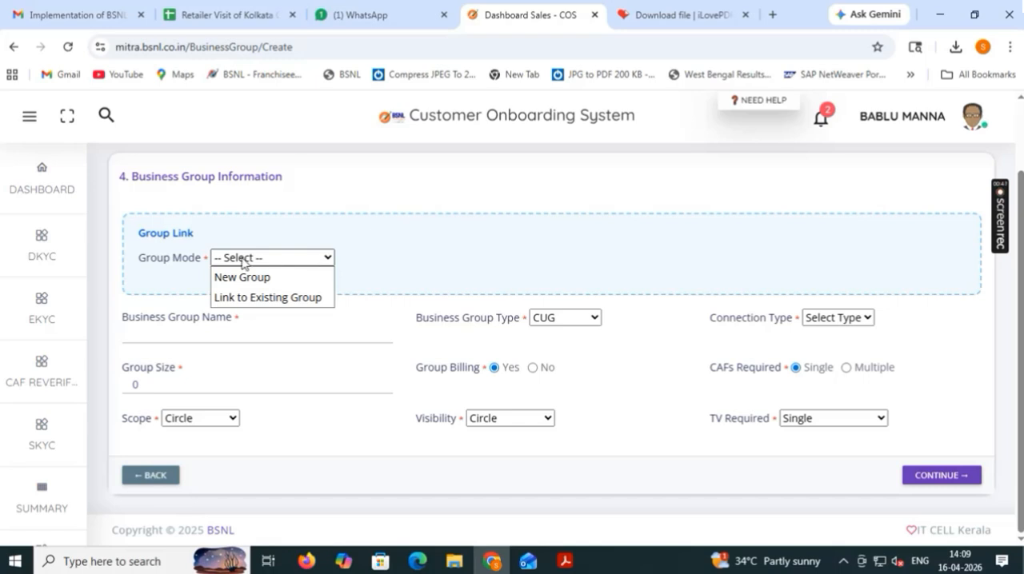
{"action": "left_click", "coordinate": [261, 278]}
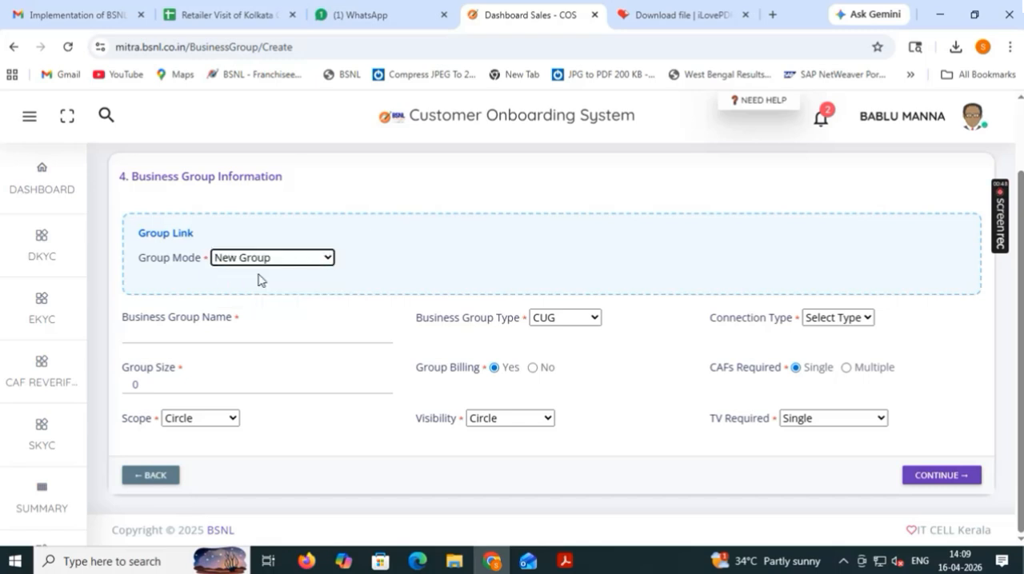
{"action": "left_click", "coordinate": [232, 337]}
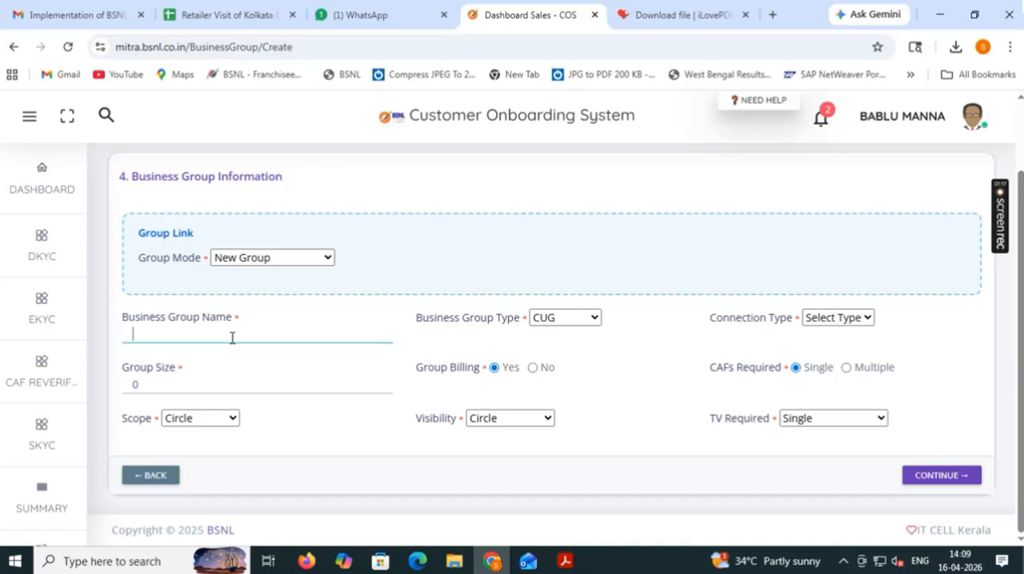
{"action": "type", "text": "DOP AAH"}
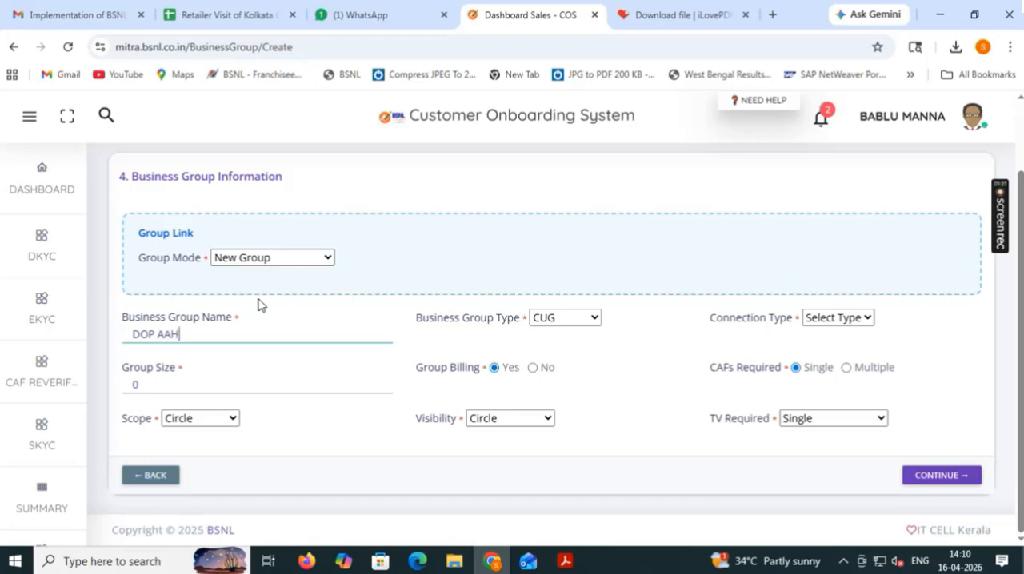
Choose CUG as the business group type and set the connection type to Prepaid.
{"action": "left_click", "coordinate": [582, 324]}
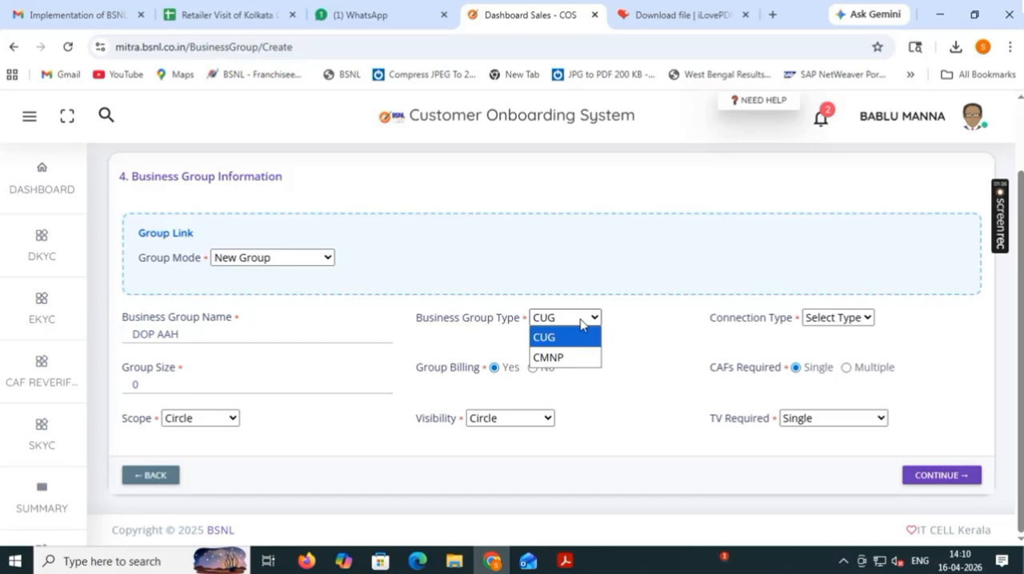
{"action": "left_click", "coordinate": [567, 339]}
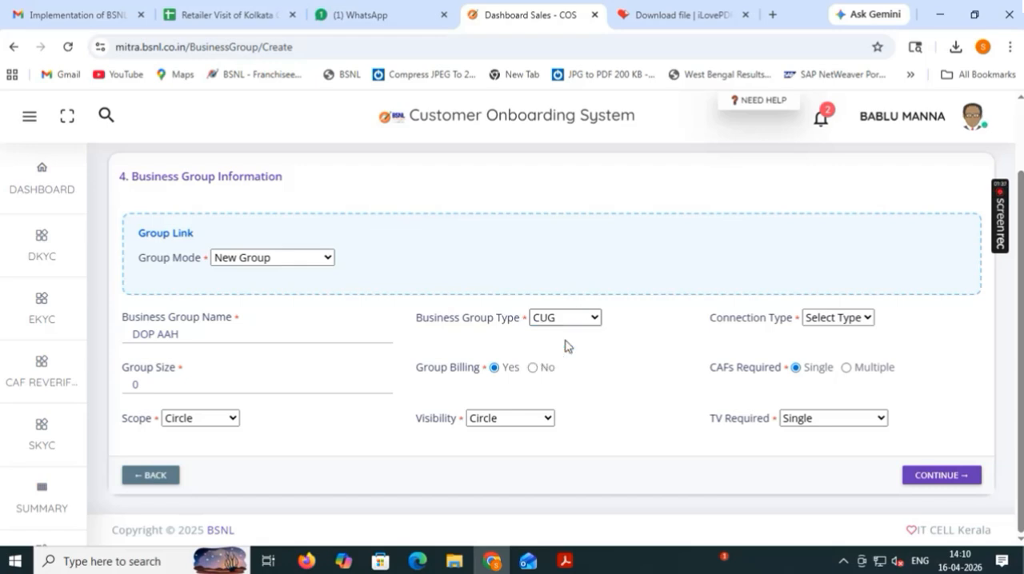
{"action": "left_click", "coordinate": [871, 323]}
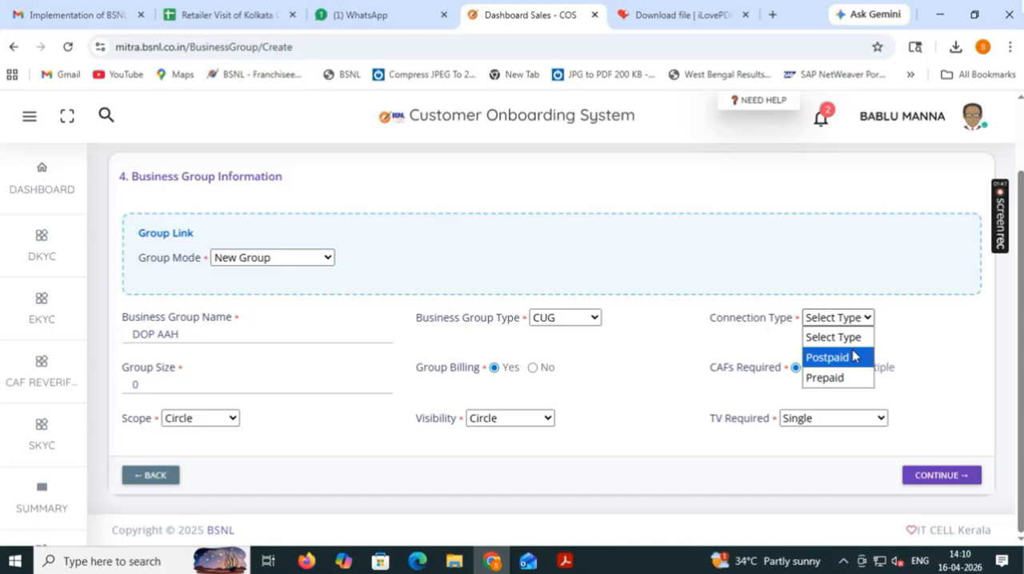
{"action": "left_click", "coordinate": [908, 322]}
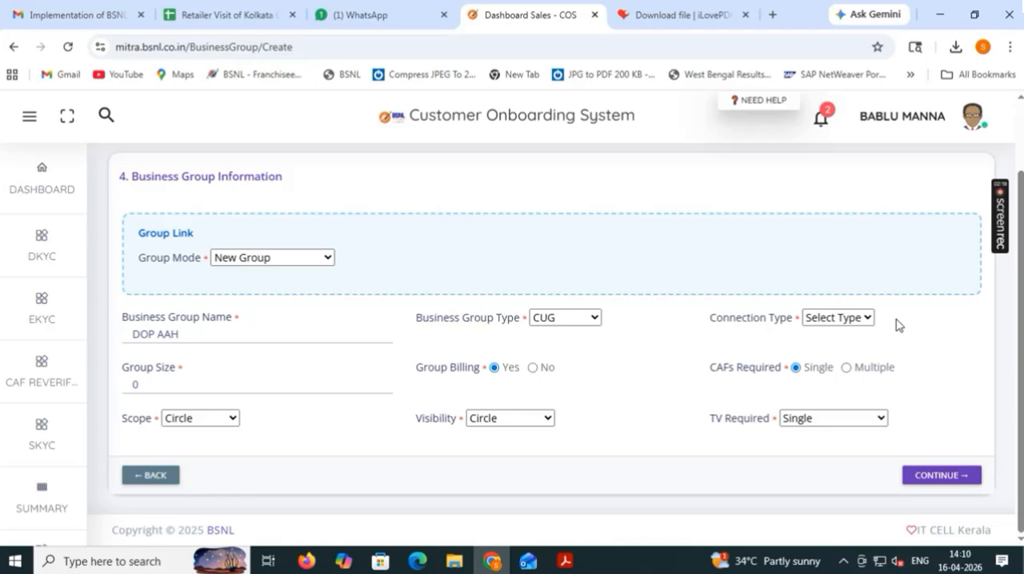
{"action": "left_click", "coordinate": [868, 319]}
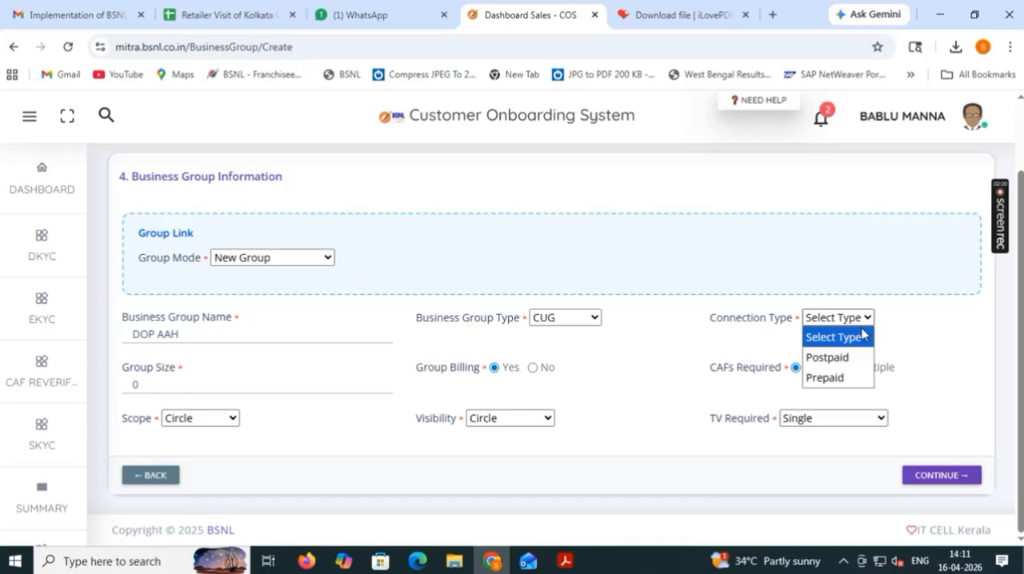
{"action": "left_click", "coordinate": [842, 378]}
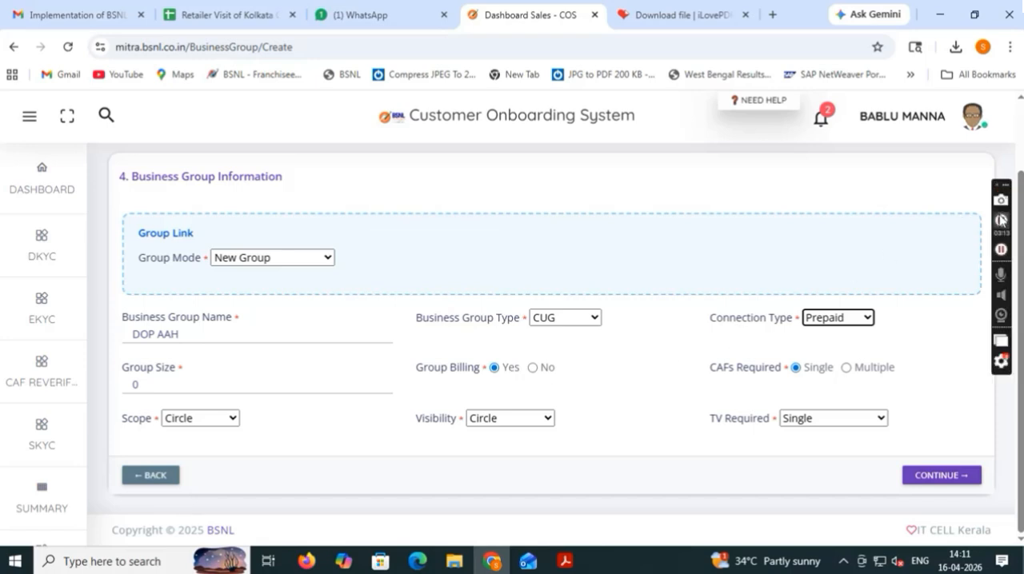
{"action": "left_click", "coordinate": [1002, 223]}
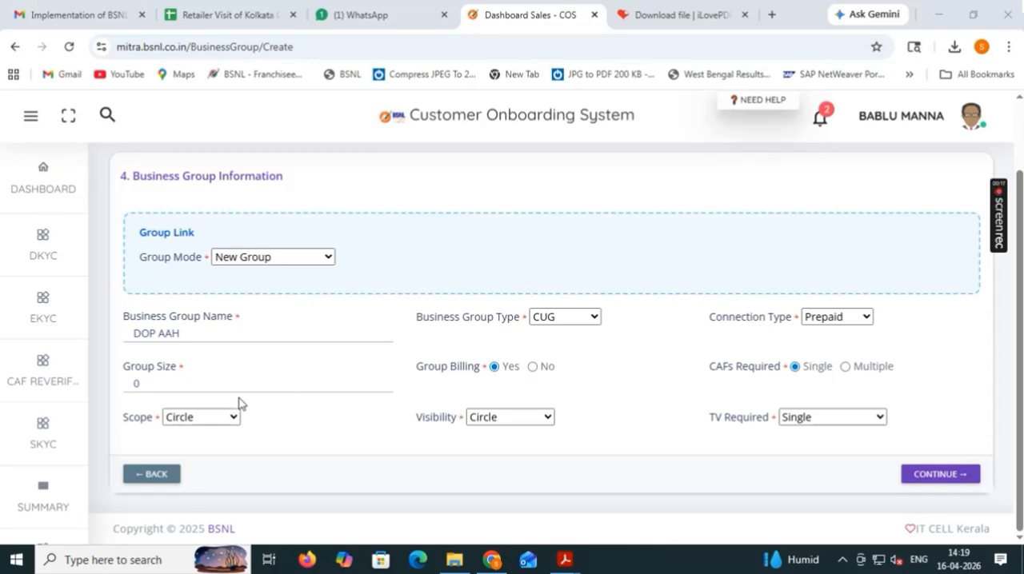
Set the group size to 2 and both scope and visibility to BA, and continue past the business group information.
{"action": "double_click", "coordinate": [135, 383]}
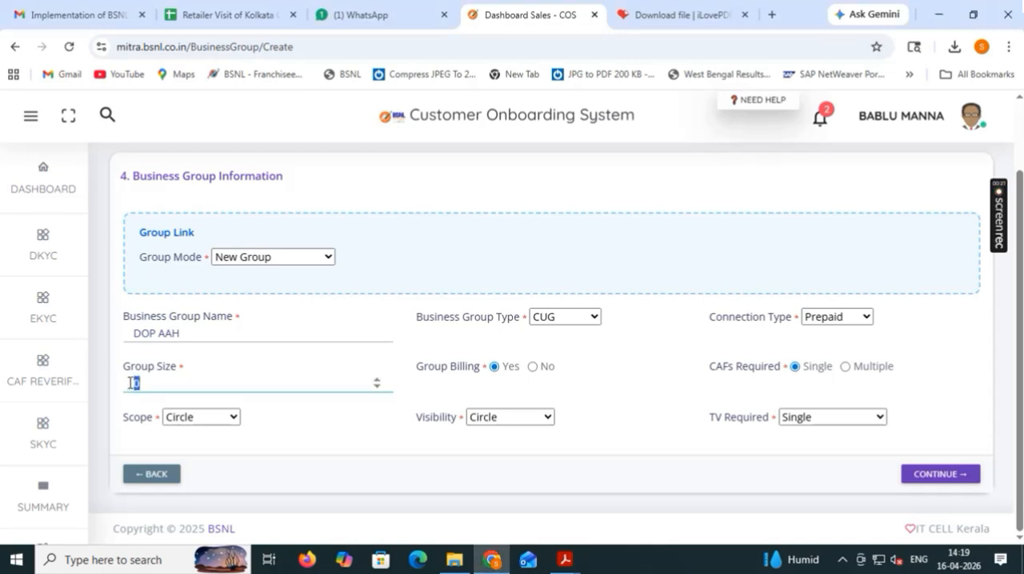
{"action": "type", "text": "2"}
{"action": "left_click", "coordinate": [234, 419]}
{"action": "left_click", "coordinate": [210, 457]}
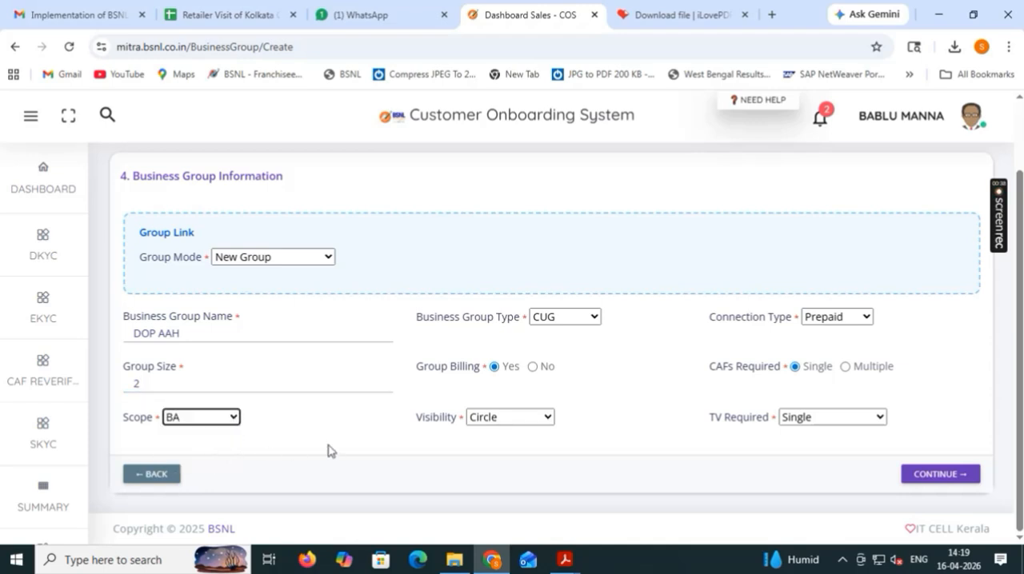
{"action": "left_click", "coordinate": [531, 414]}
{"action": "left_click", "coordinate": [504, 458]}
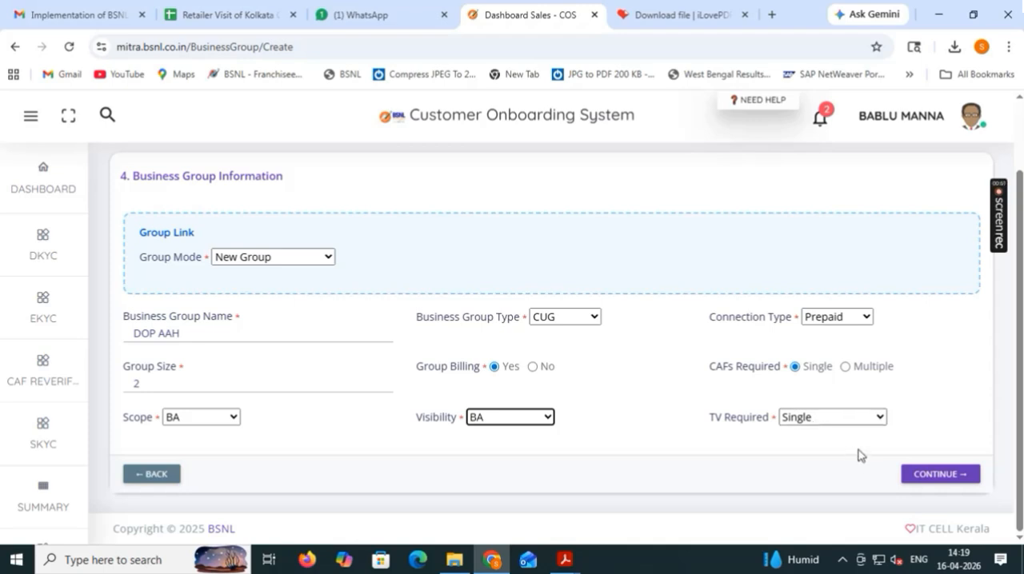
{"action": "left_click", "coordinate": [948, 478]}
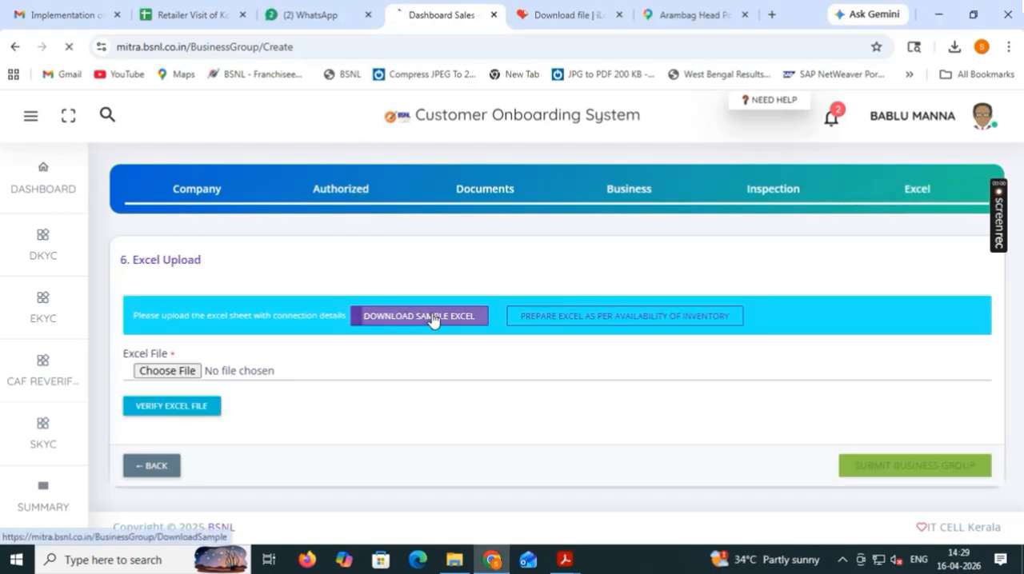
Download the sample Excel sheet for the connection details and open it from the Downloads folder in Excel.
{"action": "left_click", "coordinate": [432, 320]}
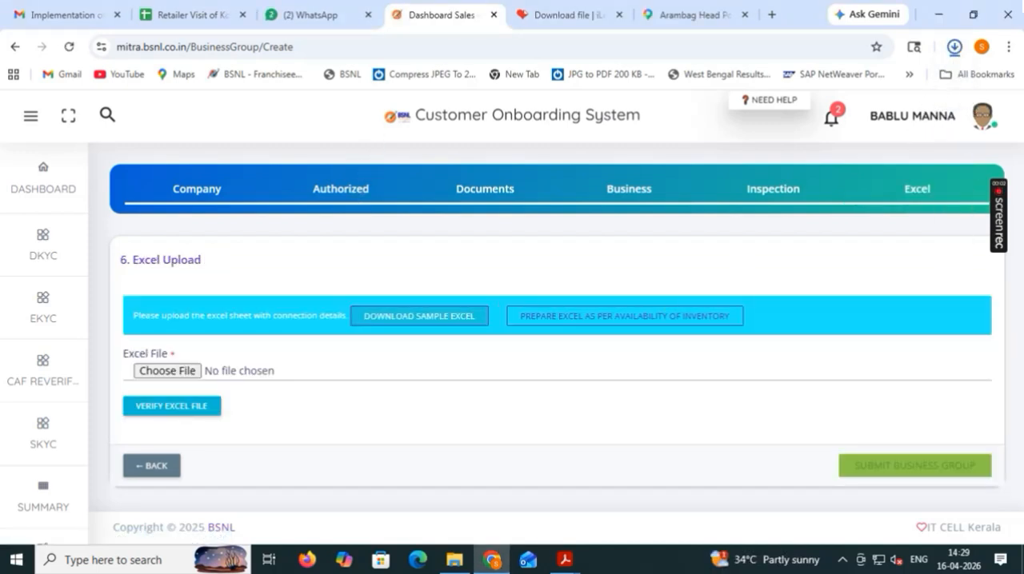
{"action": "left_click", "coordinate": [955, 47]}
{"action": "left_click", "coordinate": [901, 83]}
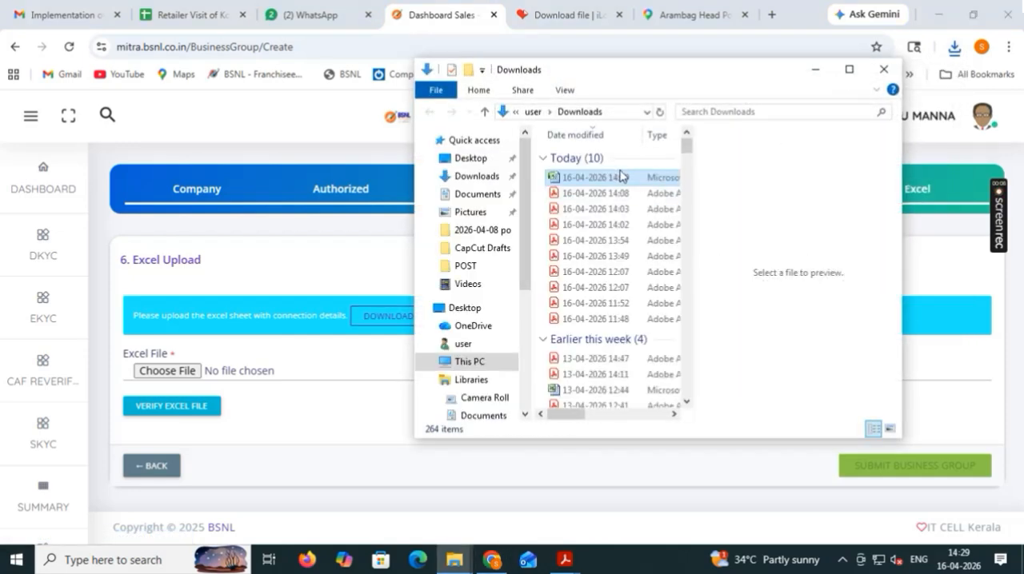
{"action": "double_click", "coordinate": [614, 183]}
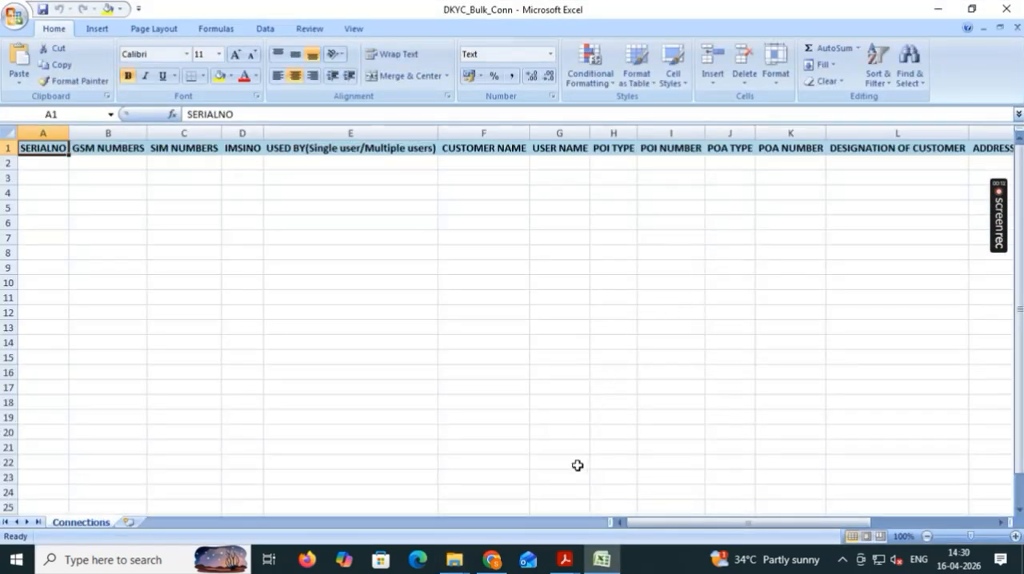
Enter serial numbers 1 and 2 in cells A2 and A3 of the Connections sheet.
{"action": "mouse_move", "coordinate": [683, 524]}
{"action": "left_mouse_down"}
{"action": "mouse_move", "coordinate": [804, 534]}
{"action": "mouse_move", "coordinate": [692, 531]}
{"action": "left_mouse_up"}
{"action": "left_click", "coordinate": [52, 167]}
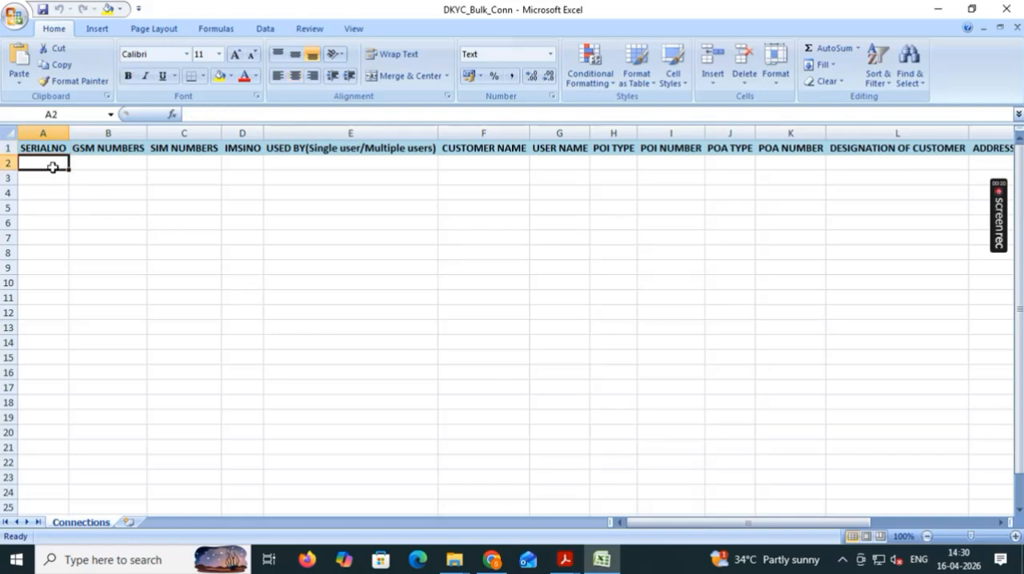
{"action": "type", "text": "1"}
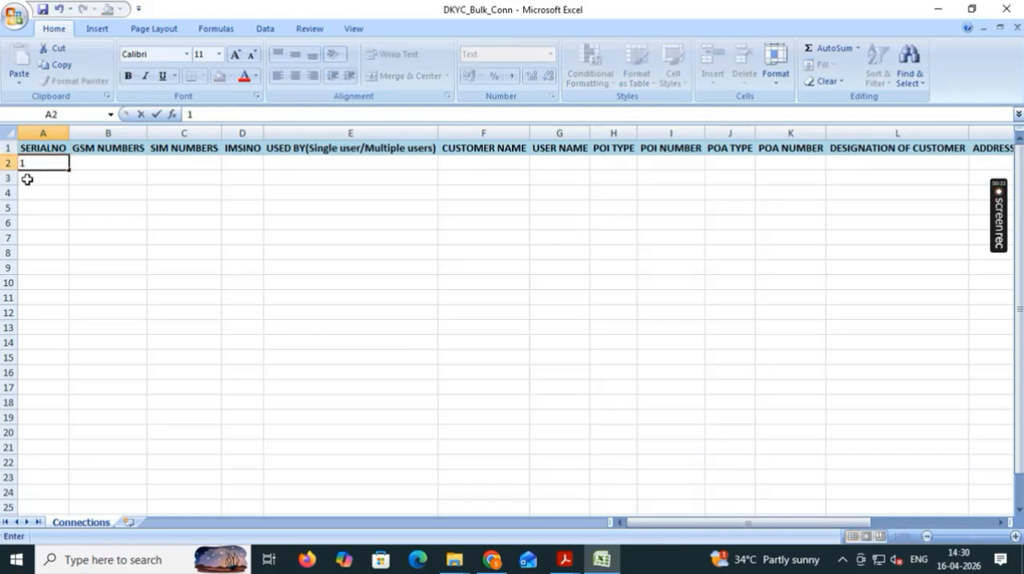
{"action": "left_click", "coordinate": [27, 180]}
{"action": "type", "text": "2"}
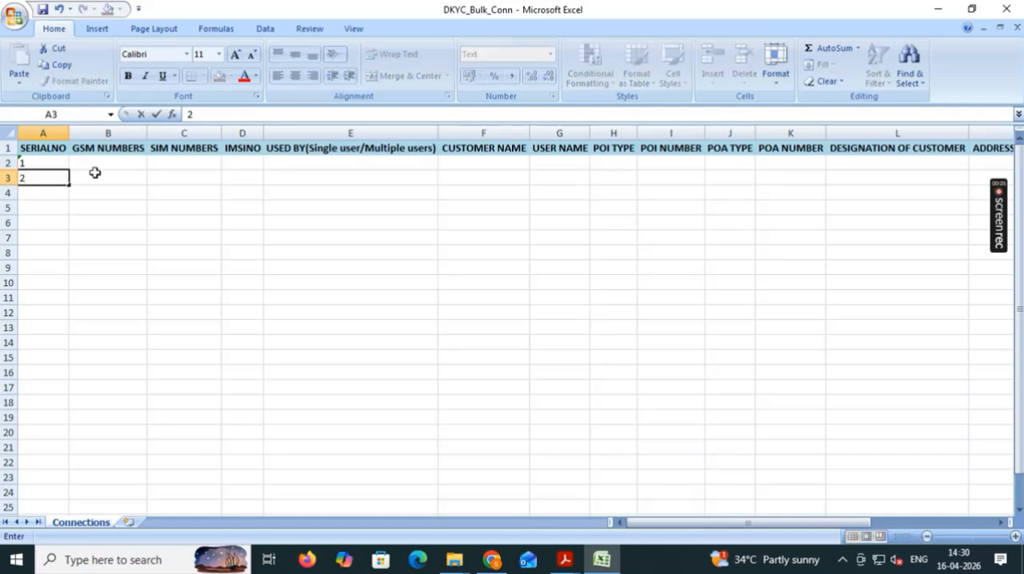
{"action": "left_click", "coordinate": [95, 162]}
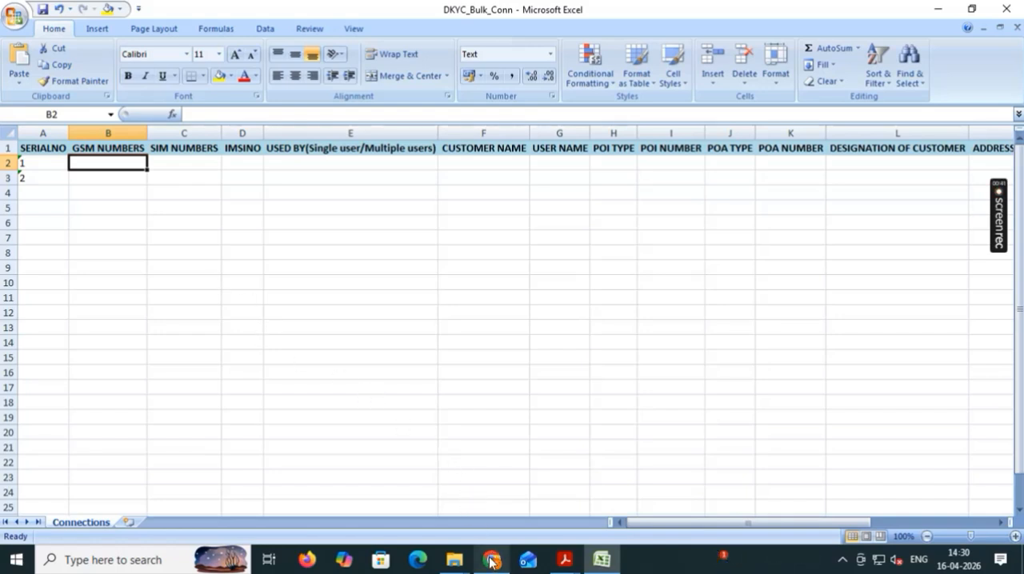
Switch back to the Customer Onboarding System, attach DKYC_Bulk_AAH from Downloads as the Excel file and verify it.
{"action": "mouse_move", "coordinate": [493, 560]}
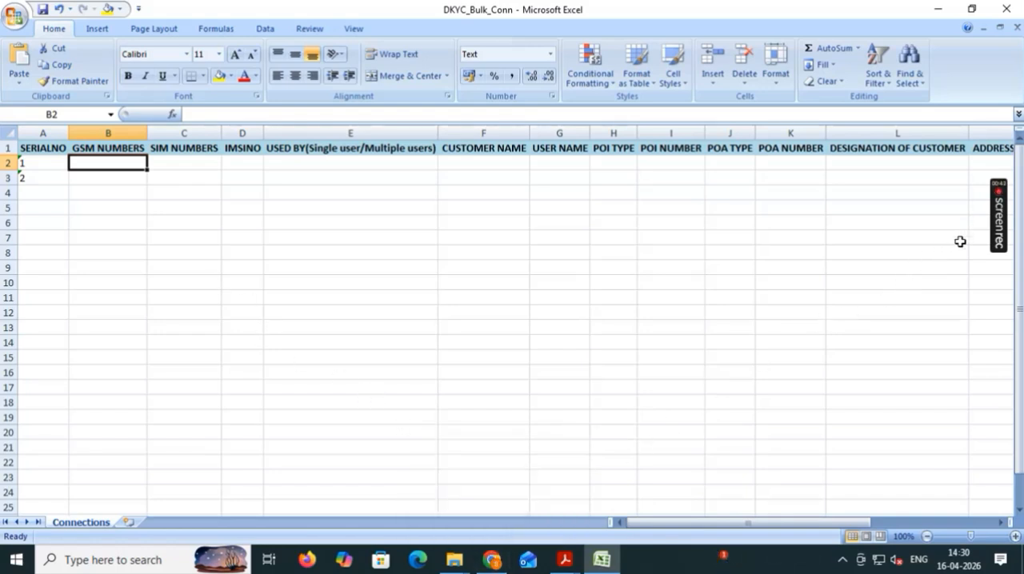
{"action": "mouse_move", "coordinate": [1002, 214]}
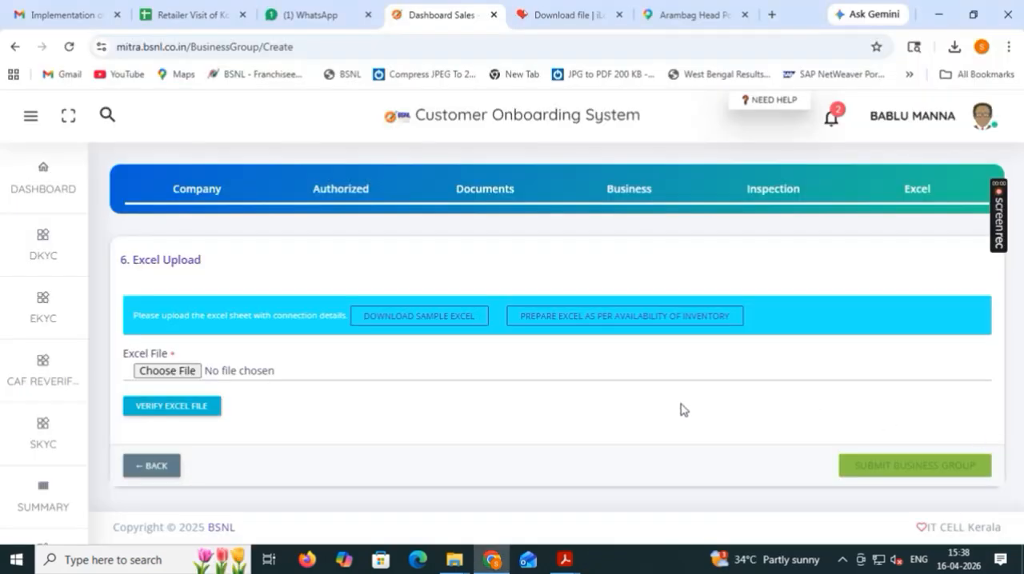
{"action": "left_click", "coordinate": [180, 373]}
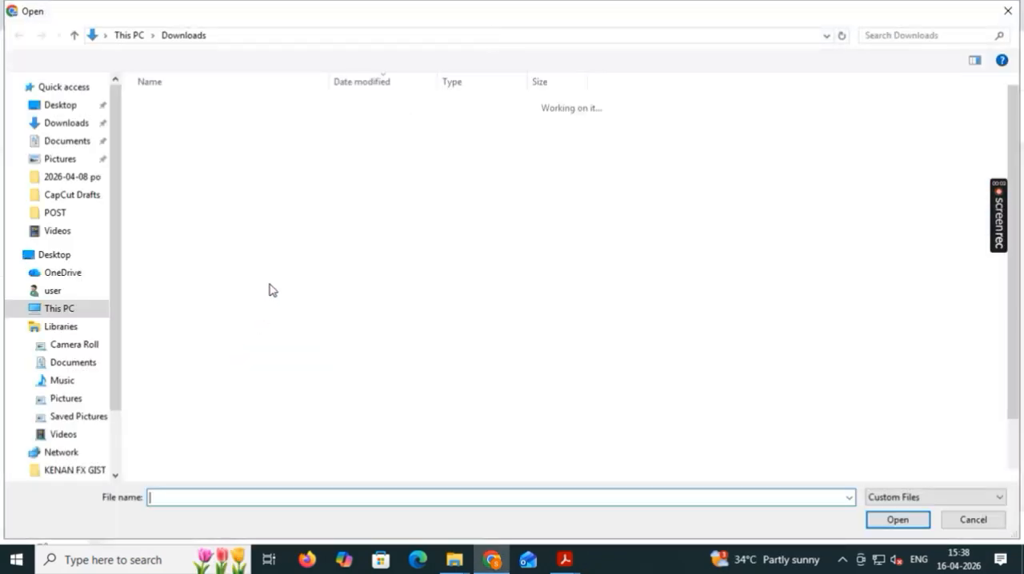
{"action": "left_click", "coordinate": [204, 125]}
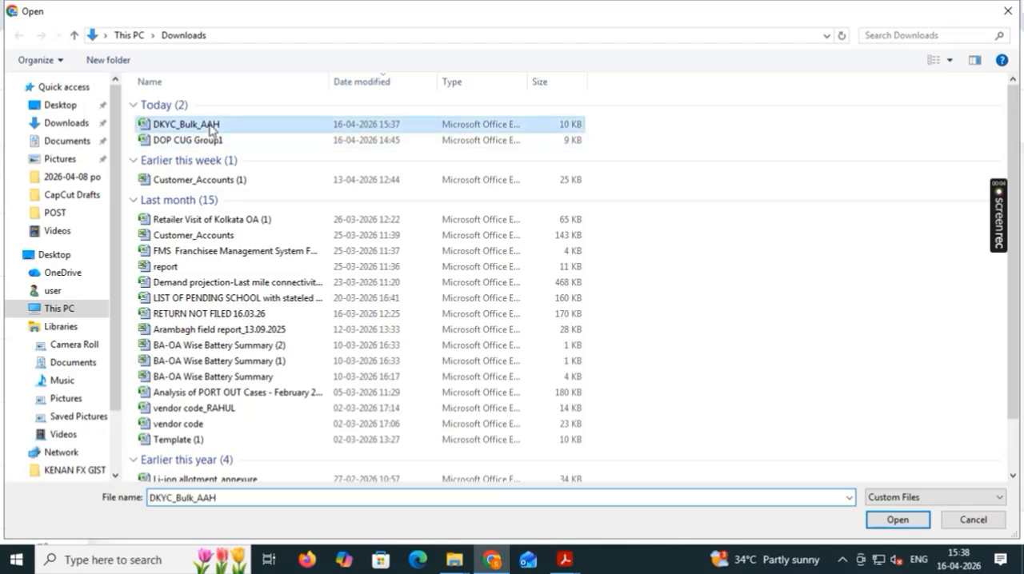
{"action": "left_click", "coordinate": [896, 521]}
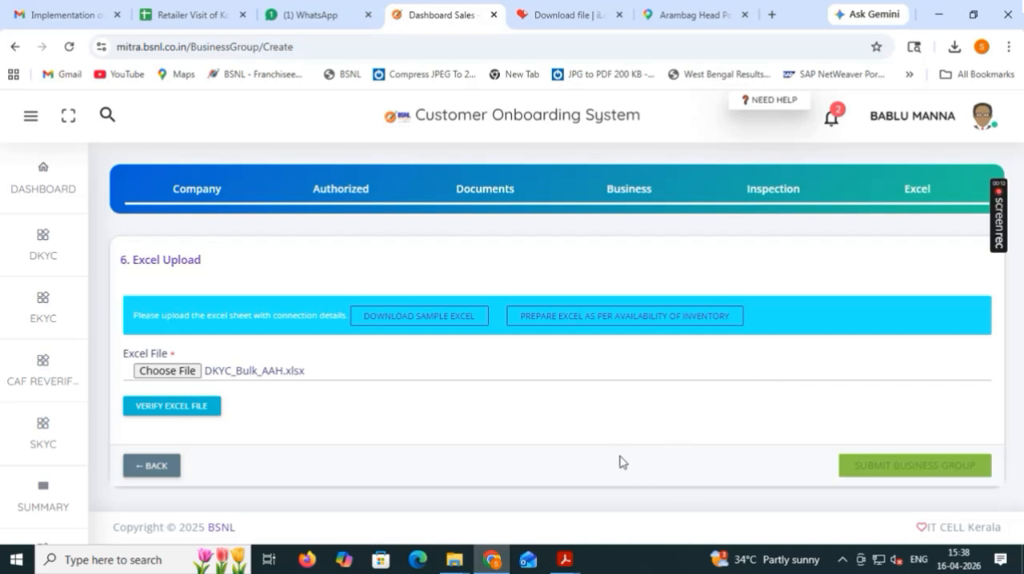
{"action": "left_click", "coordinate": [188, 411]}
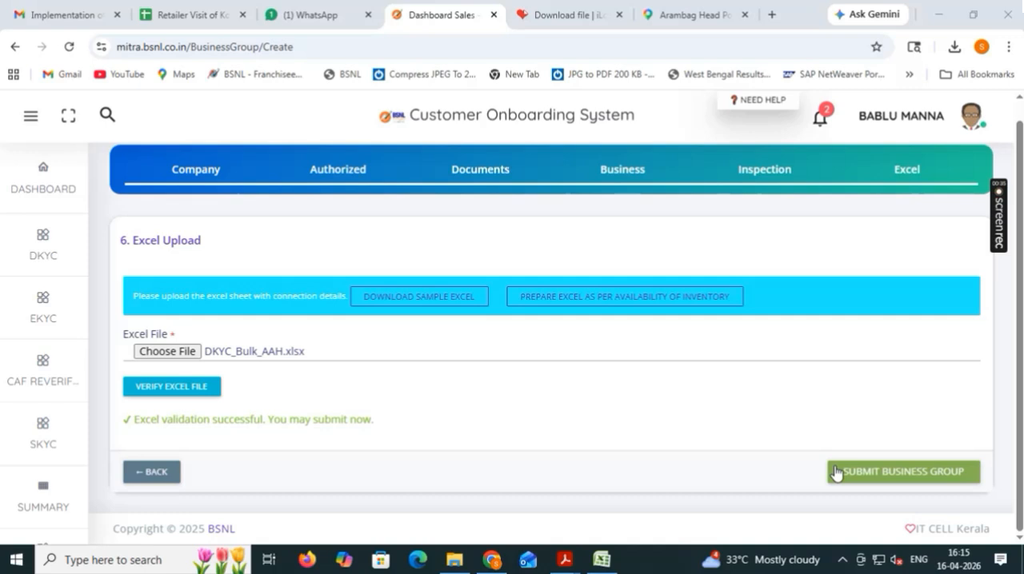
Submit the business group and view its entry in the business groups list.
{"action": "left_click", "coordinate": [875, 479]}
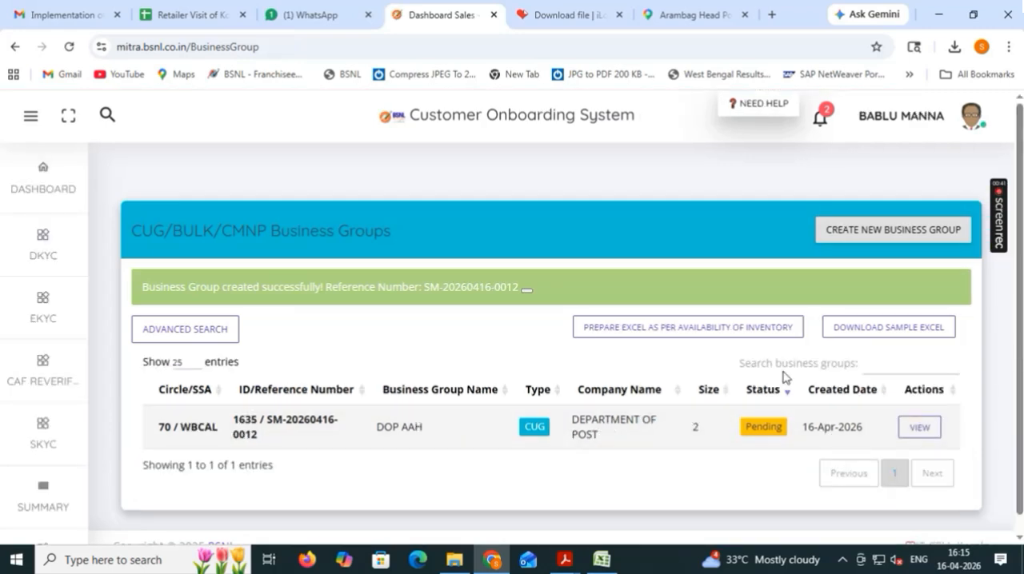
{"action": "left_click_drag", "start_coordinate": [1019, 280], "coordinate": [1020, 331]}
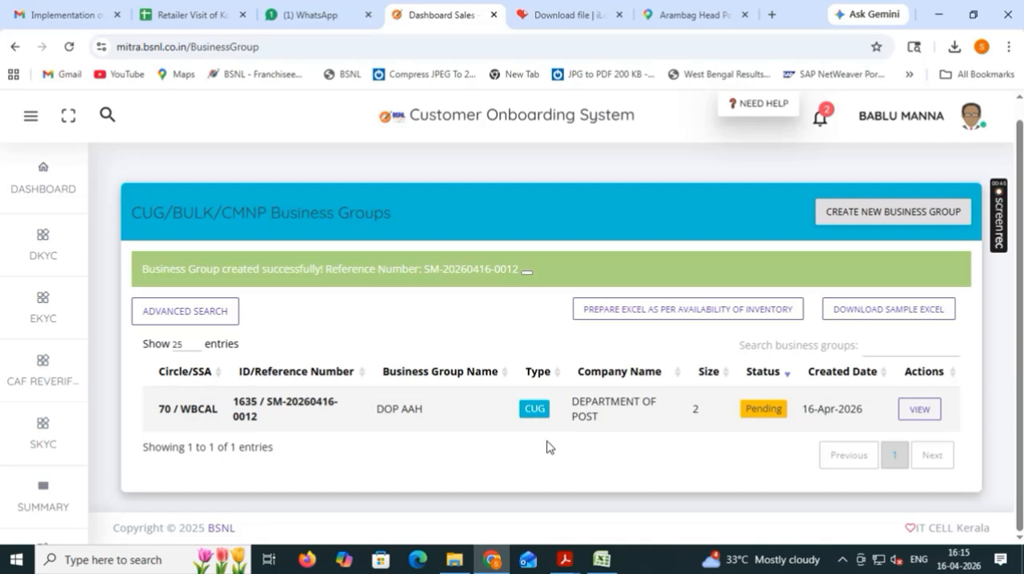